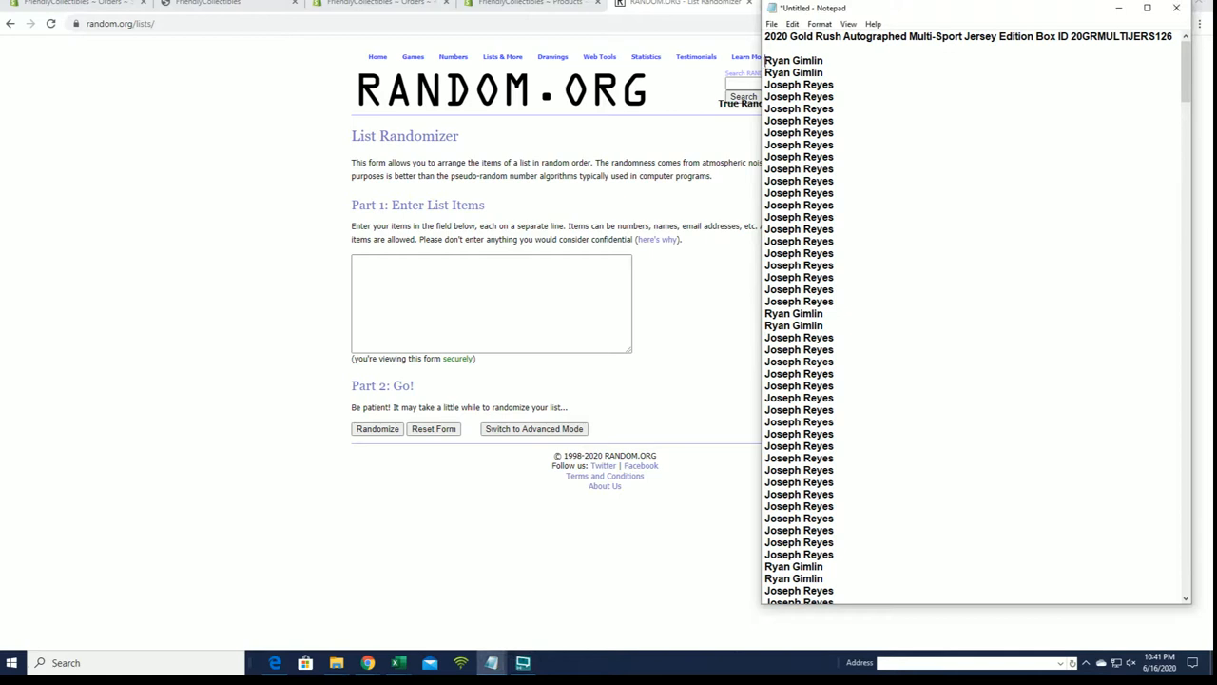
pyautogui.moveTo(764, 60); pyautogui.dragTo(837, 601)
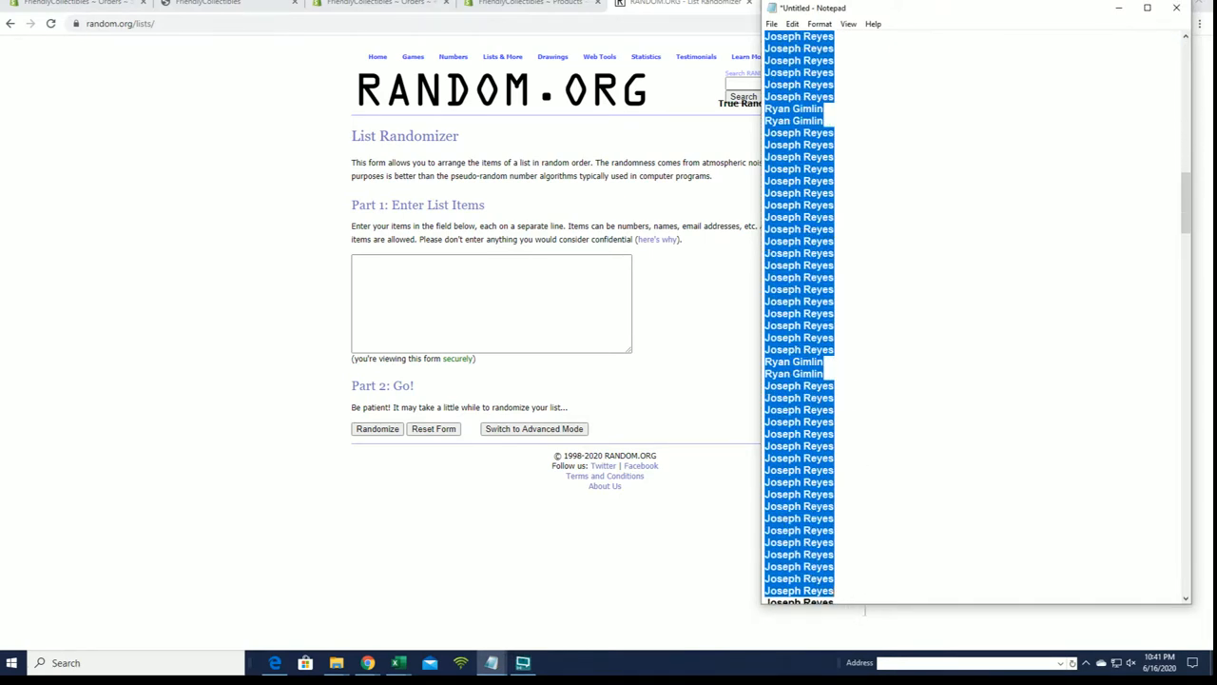
pyautogui.moveTo(837, 601); pyautogui.dragTo(889, 373)
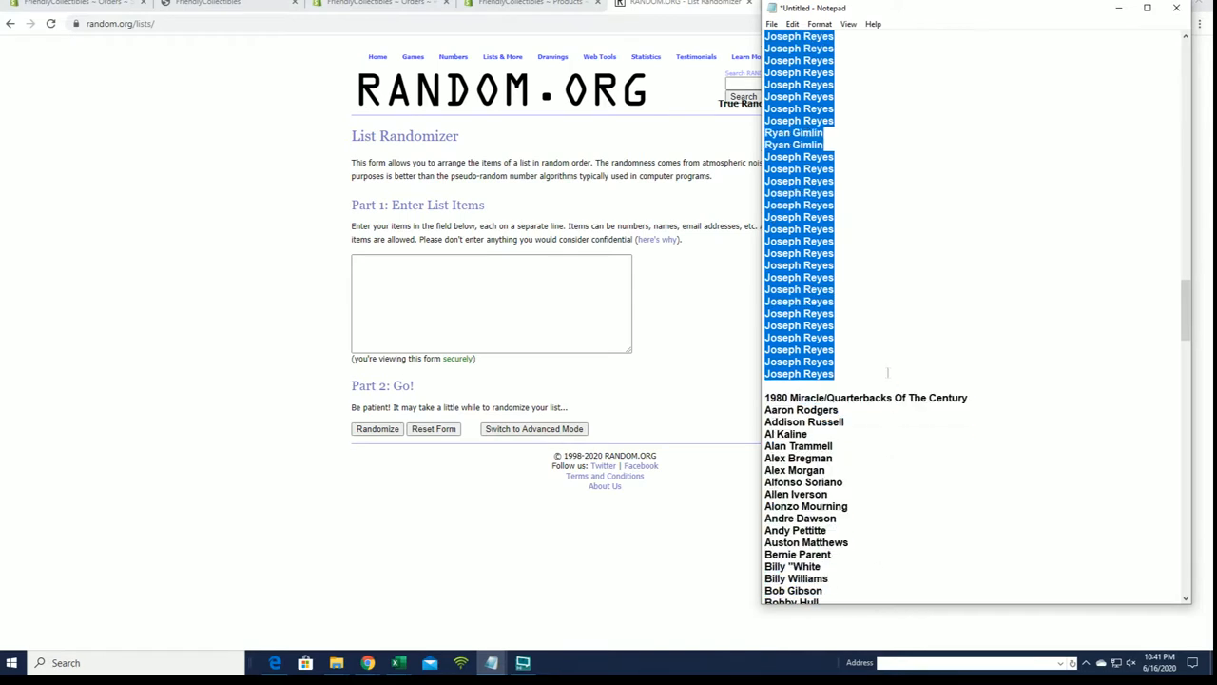
pyautogui.rightClick(871, 376)
pyautogui.click(882, 354)
# Step: Paste the 210 owner names into the List Randomizer box and randomize them
pyautogui.click(504, 328)
pyautogui.rightClick(464, 265)
pyautogui.click(489, 365)
pyautogui.click(377, 429)
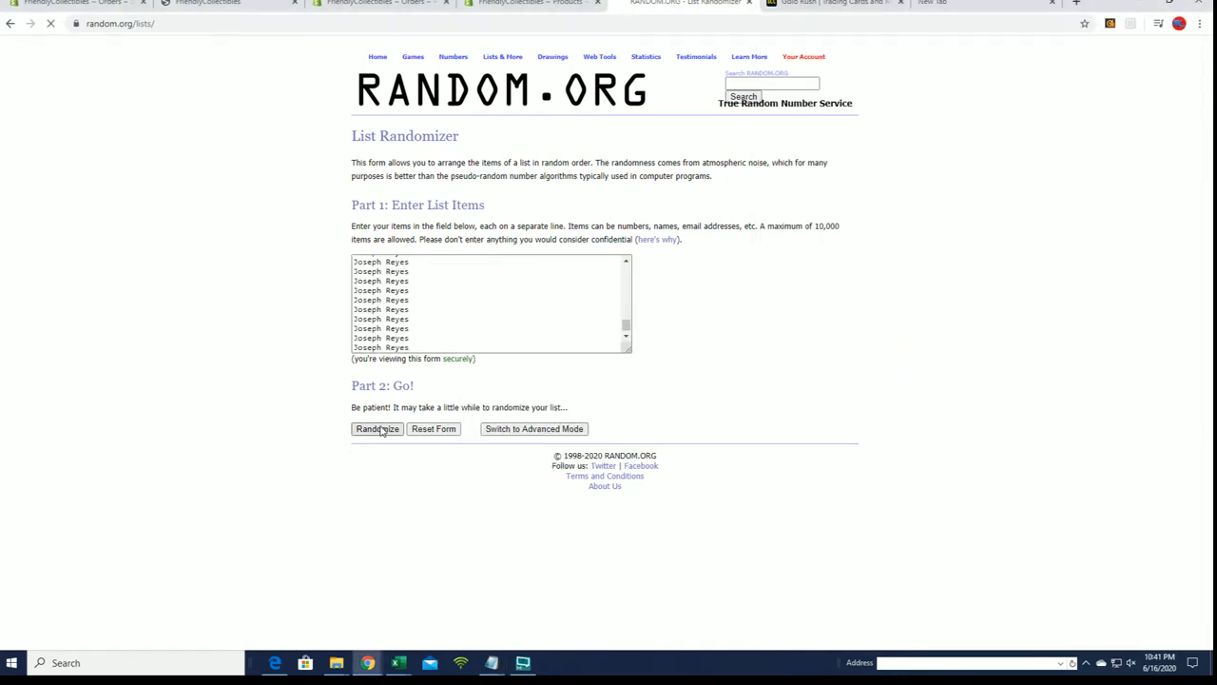
pyautogui.scroll(-5, 362, 425)
pyautogui.scroll(-5, 362, 425)
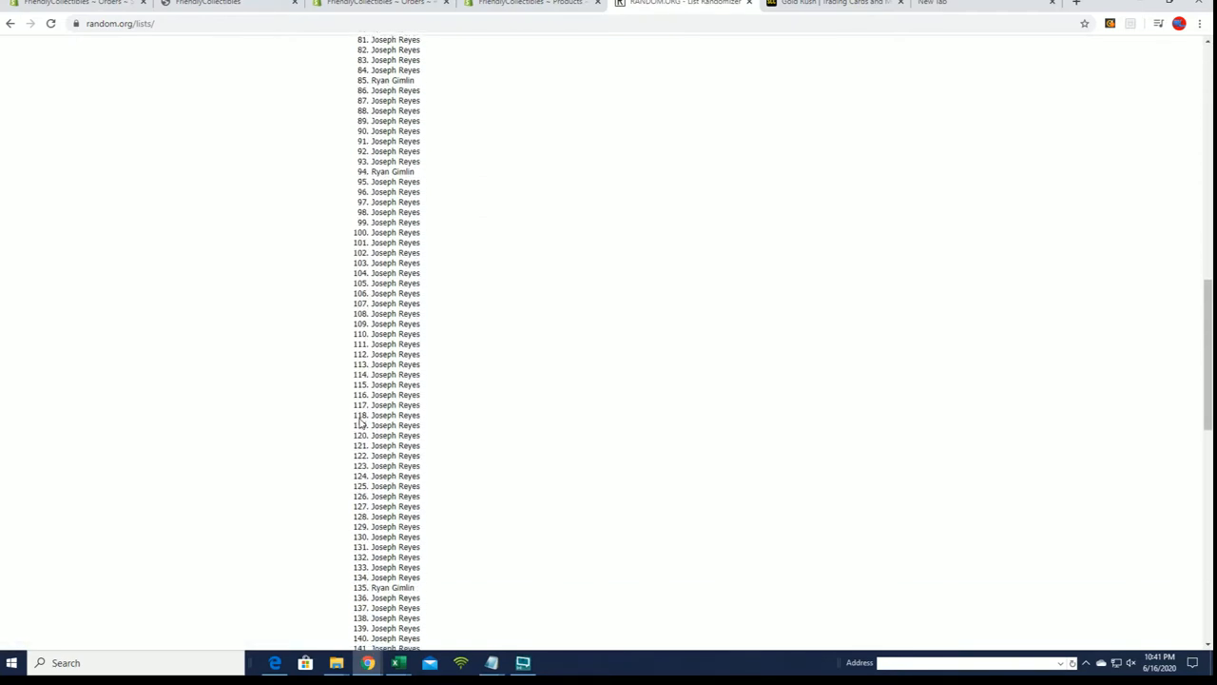
pyautogui.scroll(-5, 362, 425)
pyautogui.scroll(-5, 362, 425)
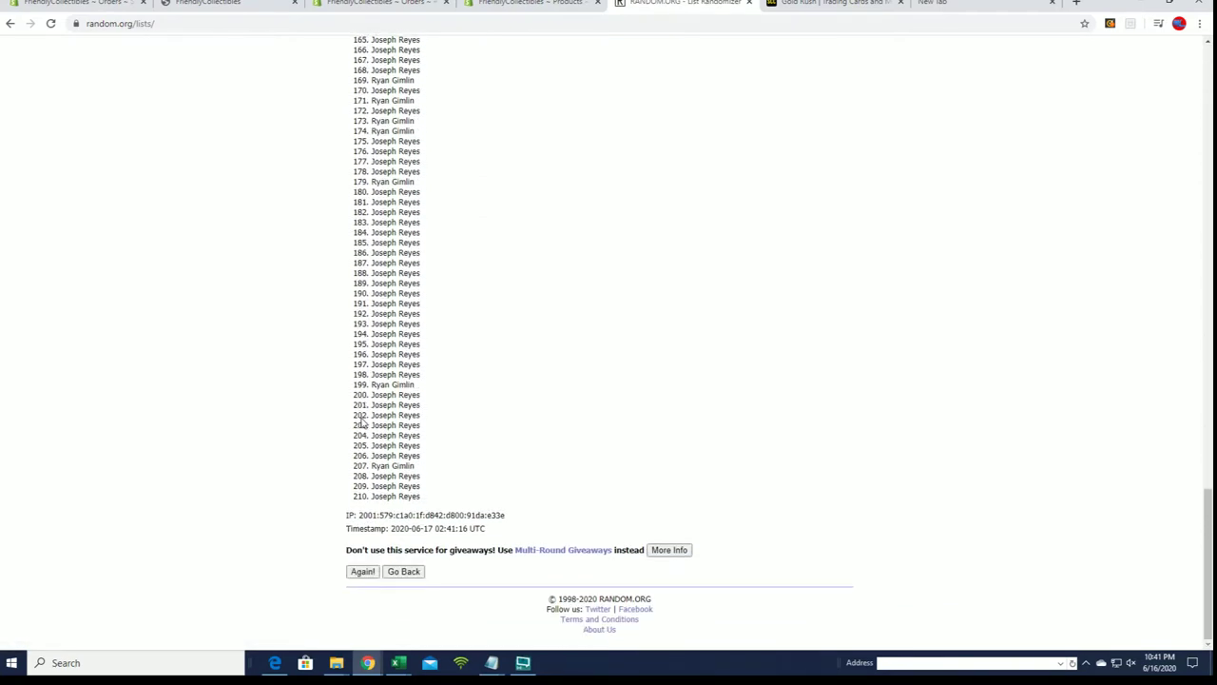
# Step: Re-randomize the owner list six more times with Again! for the final order
pyautogui.click(362, 572)
pyautogui.scroll(-5, 354, 494)
pyautogui.scroll(-5, 354, 495)
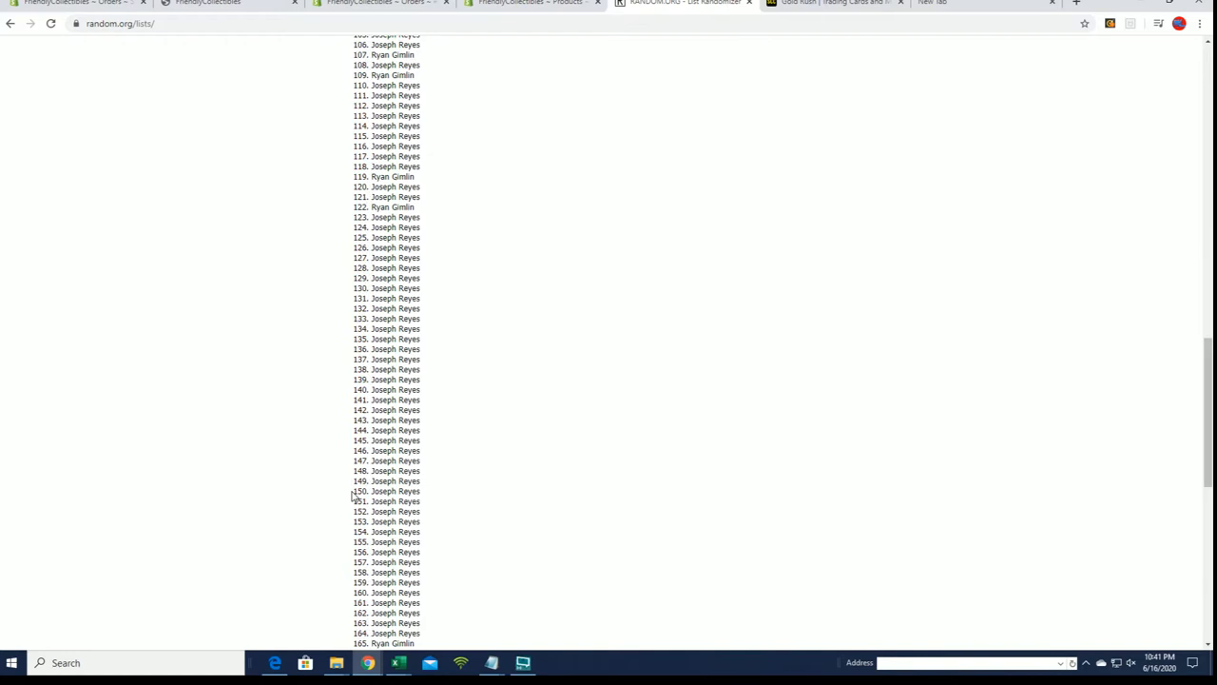
pyautogui.scroll(-5, 353, 494)
pyautogui.scroll(-5, 354, 495)
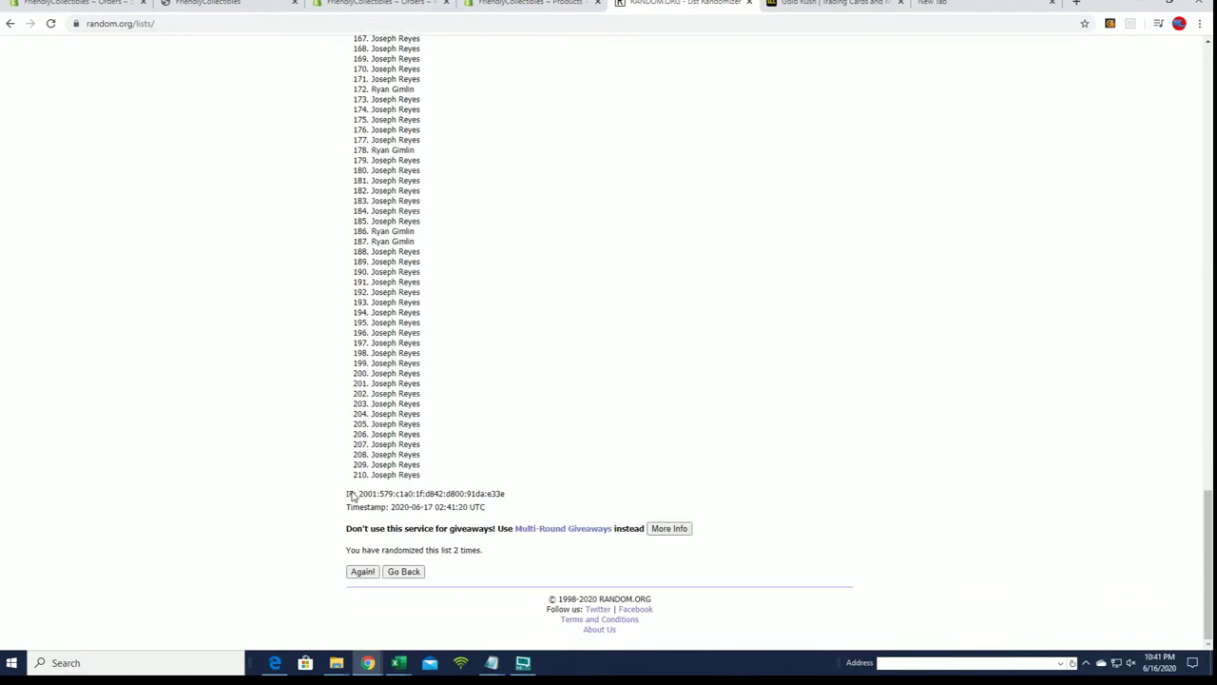
pyautogui.click(363, 572)
pyautogui.scroll(-5, 354, 514)
pyautogui.scroll(-5, 353, 513)
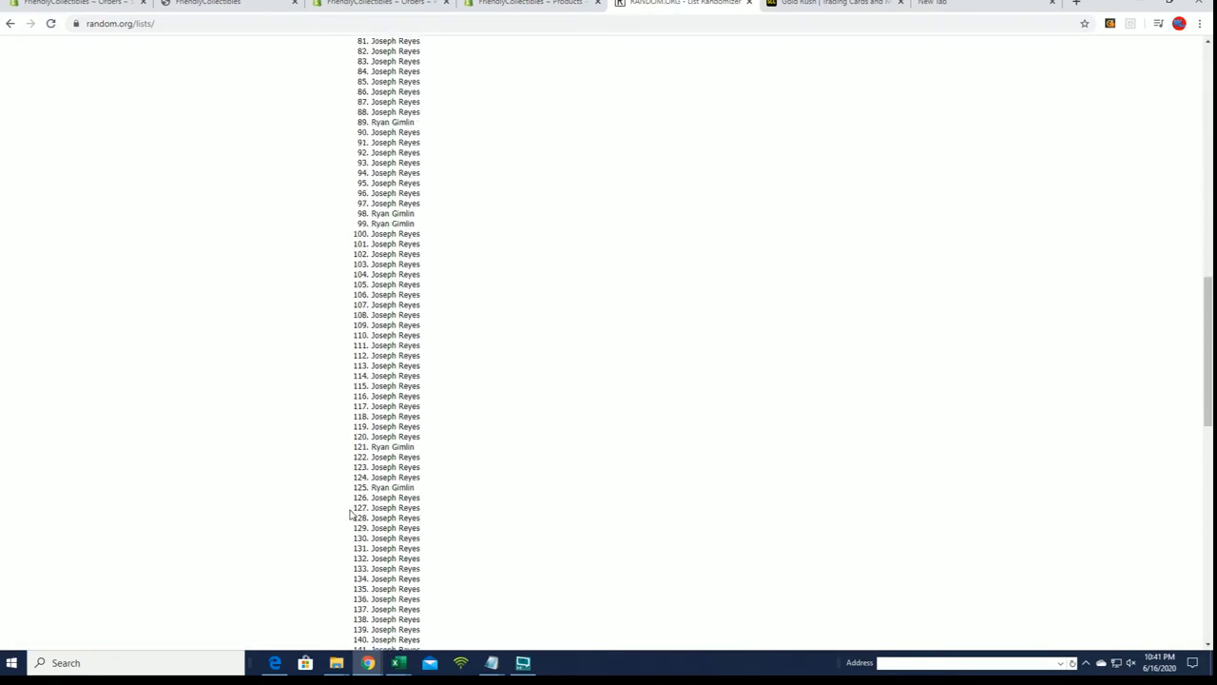
pyautogui.scroll(-5, 350, 514)
pyautogui.scroll(-5, 351, 513)
pyautogui.click(353, 574)
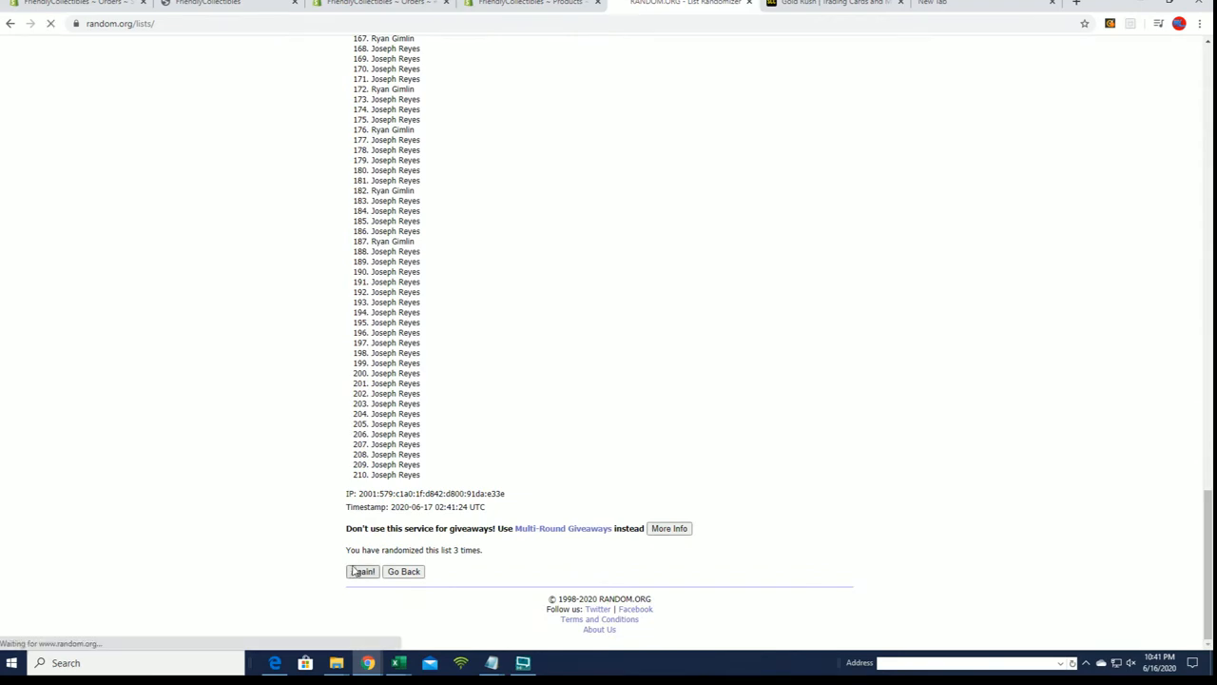
pyautogui.scroll(-5, 360, 516)
pyautogui.scroll(-5, 360, 517)
pyautogui.scroll(-5, 359, 516)
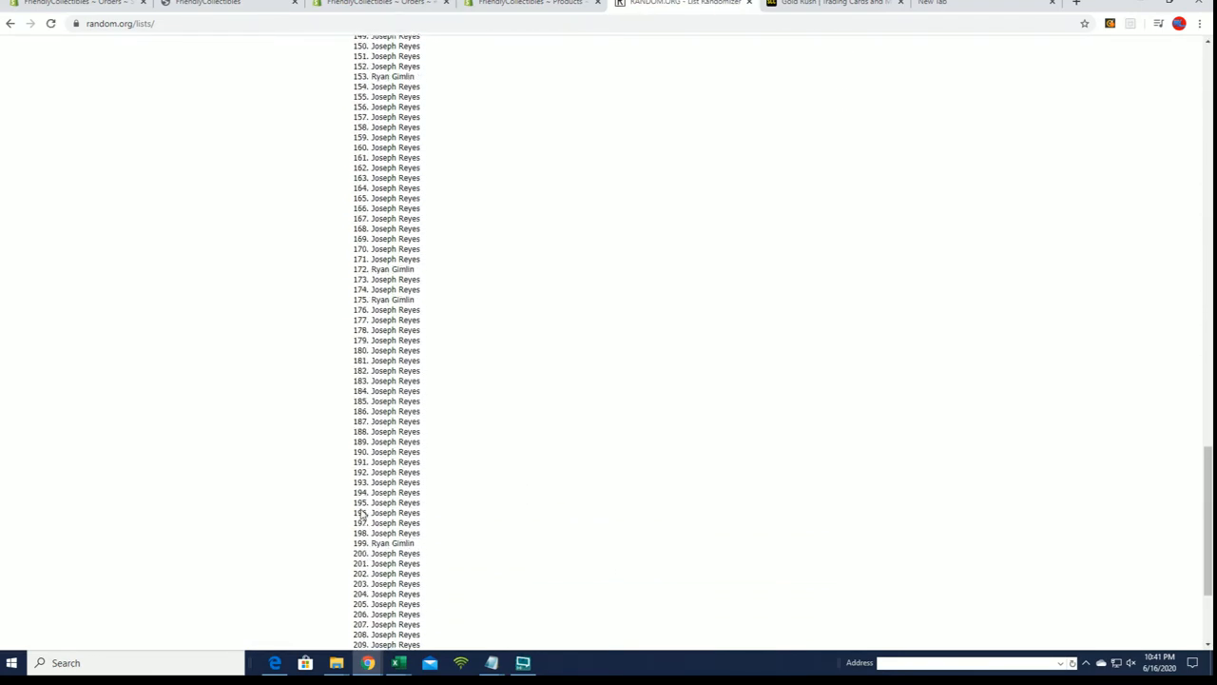
pyautogui.scroll(-5, 360, 516)
pyautogui.click(362, 571)
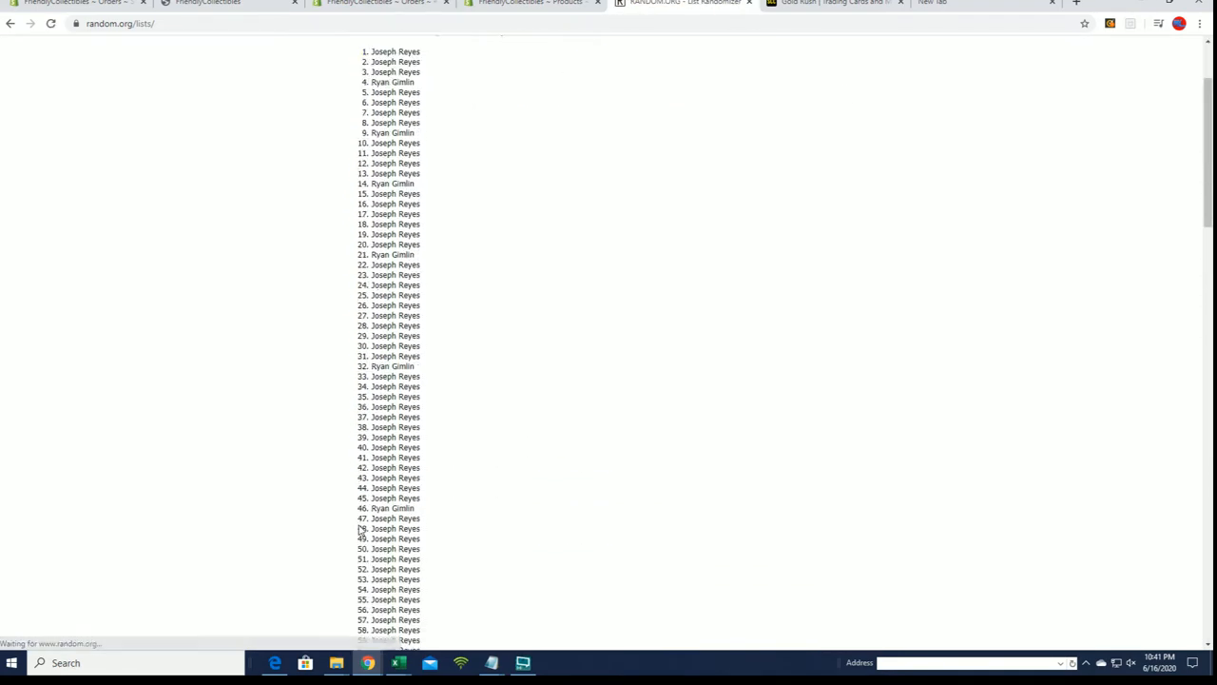
pyautogui.scroll(-5, 361, 524)
pyautogui.scroll(-5, 361, 524)
pyautogui.scroll(-5, 362, 524)
pyautogui.scroll(-5, 362, 524)
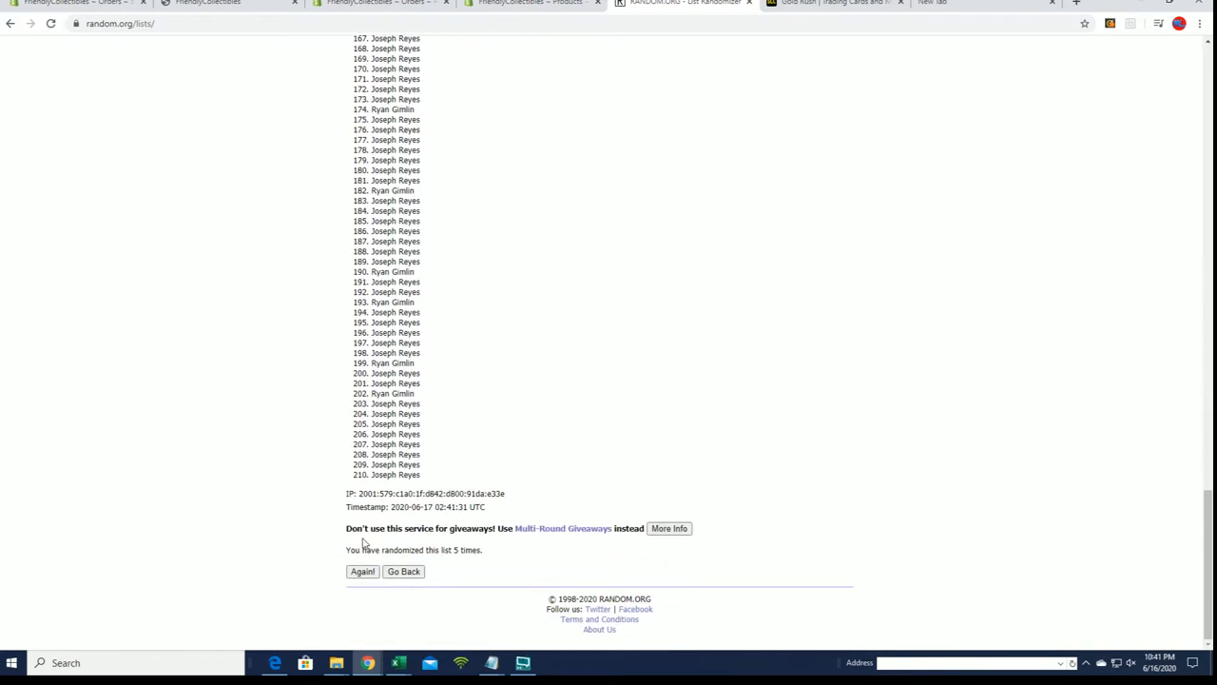
pyautogui.click(362, 571)
pyautogui.scroll(-3, 362, 533)
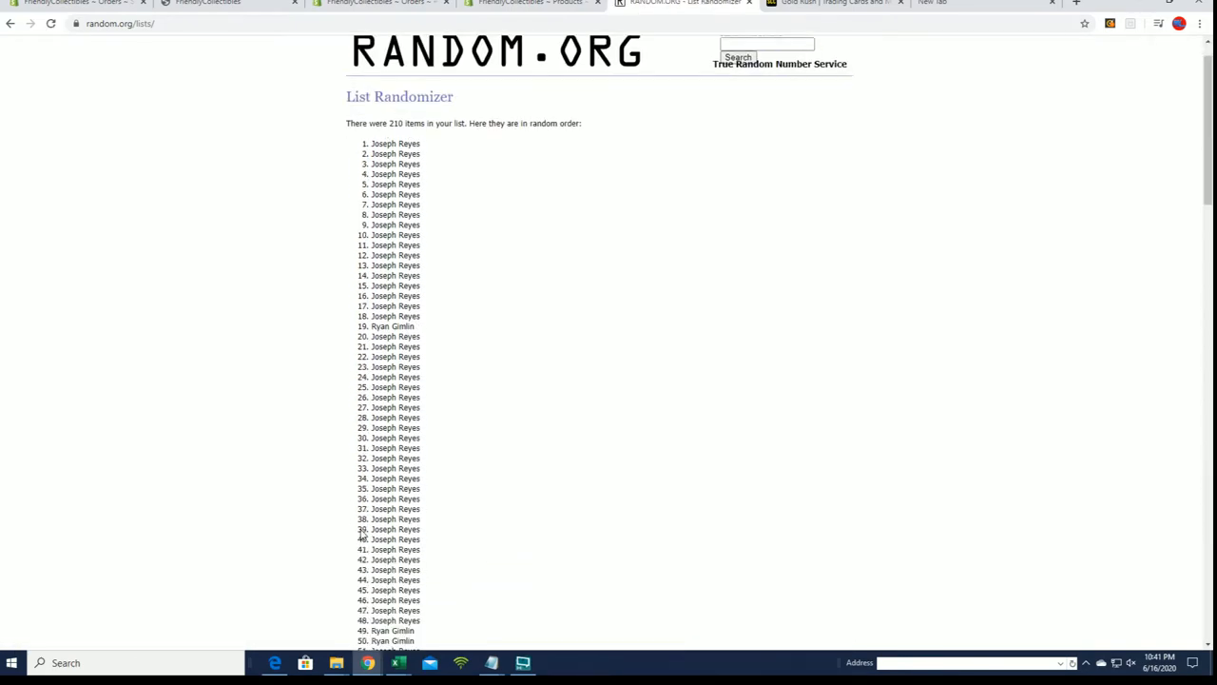
pyautogui.scroll(-5, 362, 532)
pyautogui.scroll(-5, 362, 533)
pyautogui.scroll(-5, 363, 533)
pyautogui.scroll(-5, 362, 533)
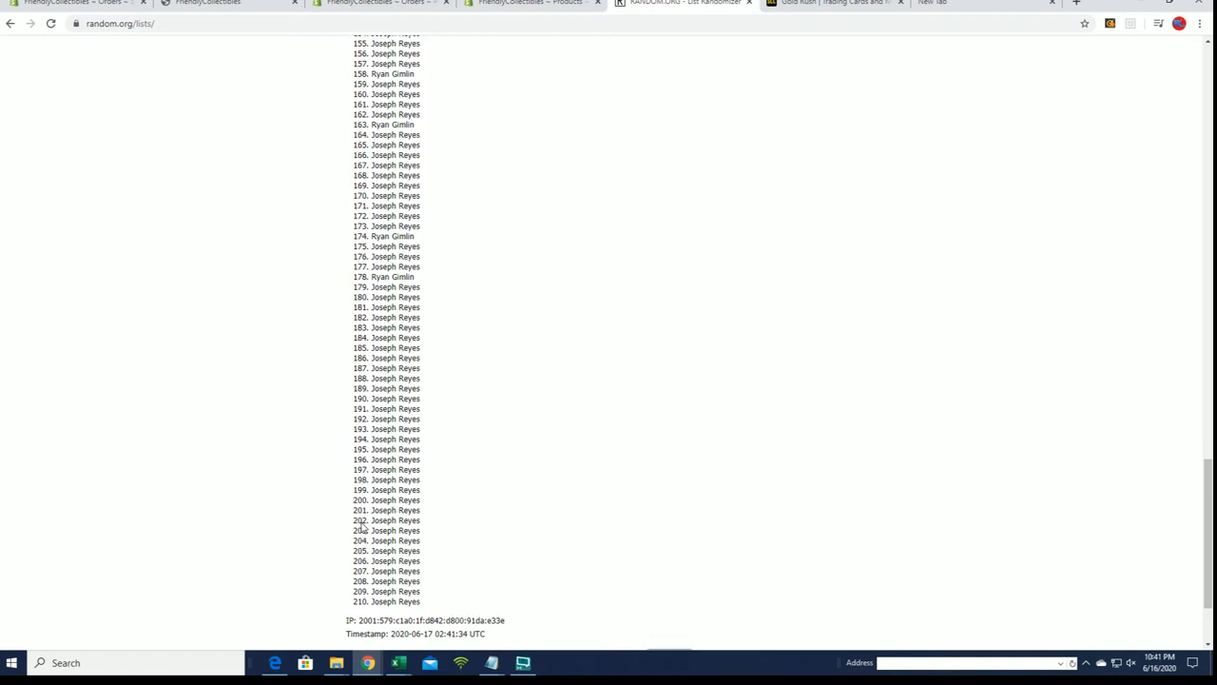
pyautogui.scroll(-3, 363, 533)
pyautogui.click(362, 571)
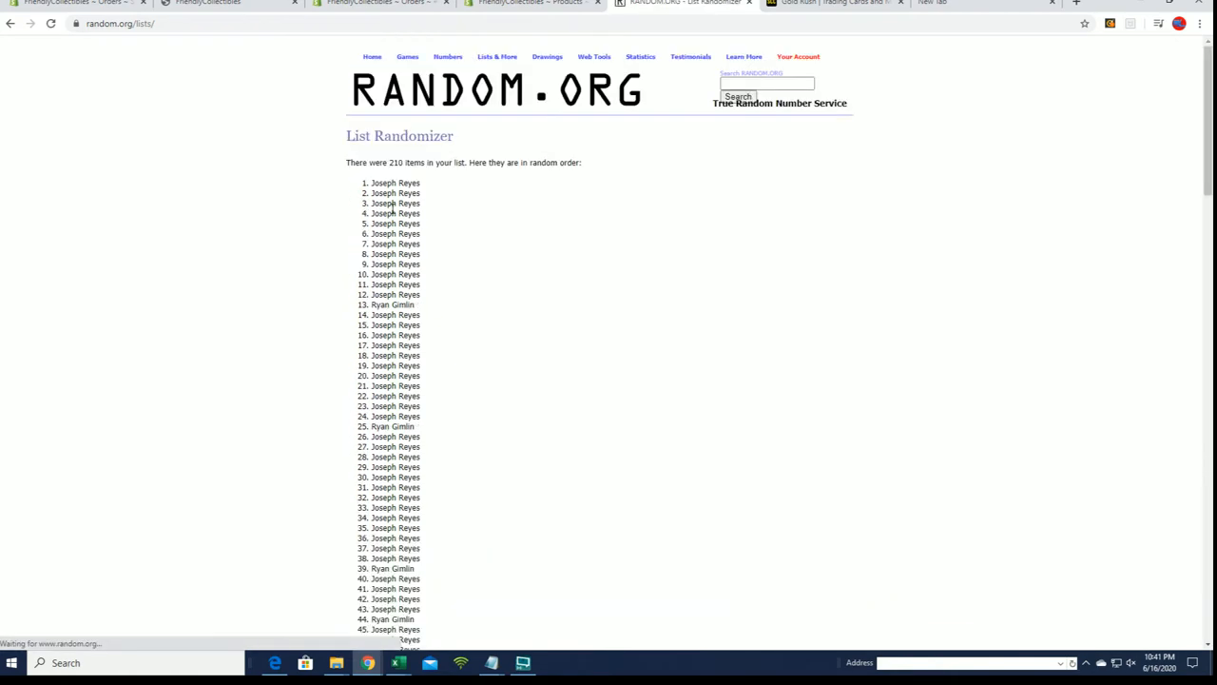
pyautogui.moveTo(371, 182); pyautogui.dragTo(423, 285)
pyautogui.scroll(-3, 423, 286)
pyautogui.scroll(-3, 423, 285)
pyautogui.scroll(-3, 423, 285)
pyautogui.scroll(-3, 423, 285)
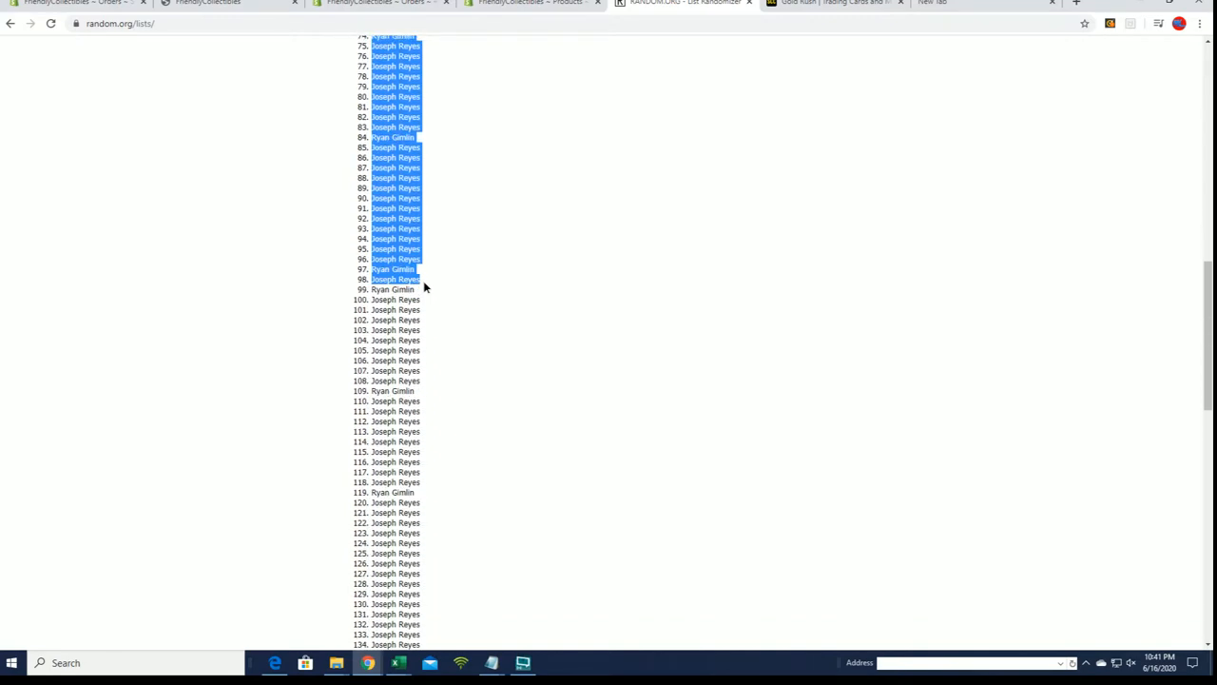
pyautogui.scroll(-3, 423, 285)
pyautogui.scroll(-3, 423, 286)
pyautogui.scroll(-3, 423, 281)
pyautogui.scroll(-3, 423, 280)
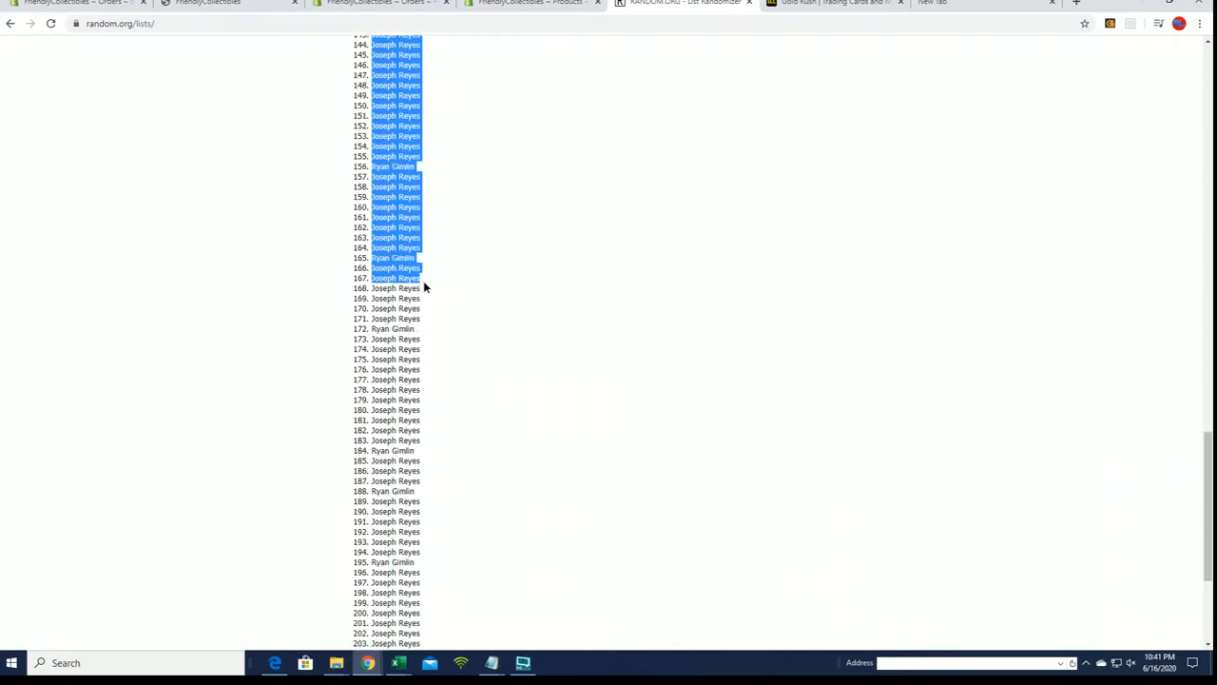
pyautogui.scroll(-3, 424, 280)
# Step: Select randomized items 1 through 210 and copy the shuffled owner names
pyautogui.moveTo(423, 281); pyautogui.dragTo(426, 475)
pyautogui.rightClick(436, 415)
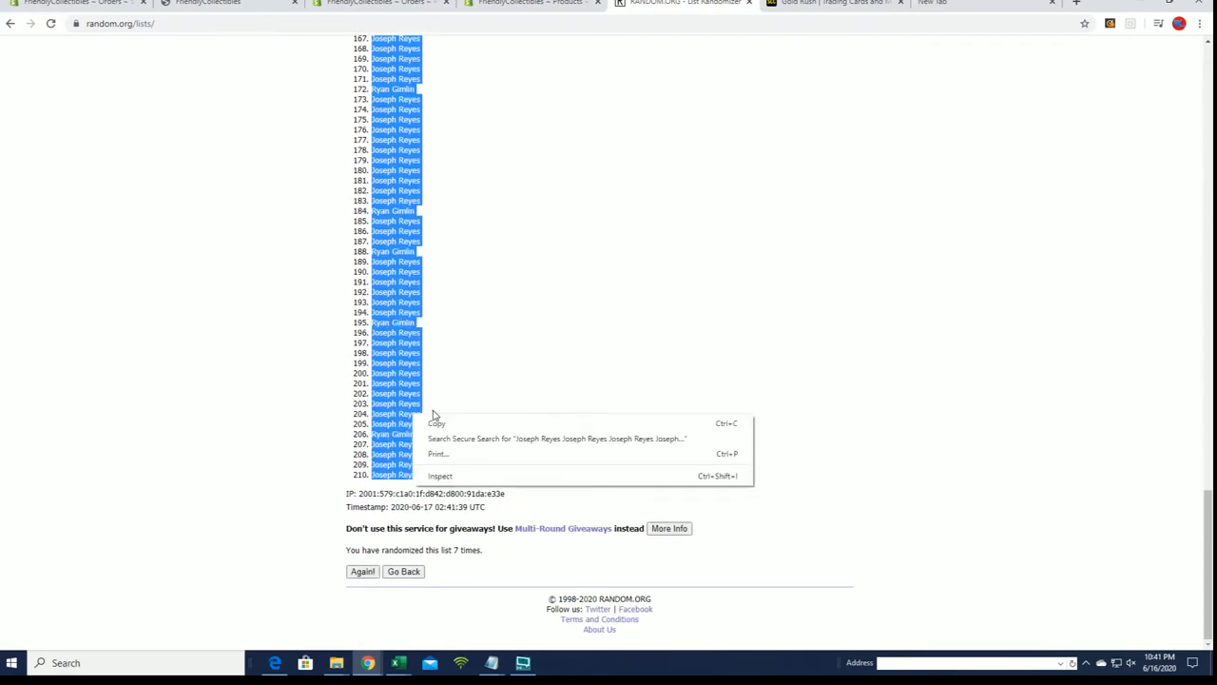
pyautogui.click(445, 421)
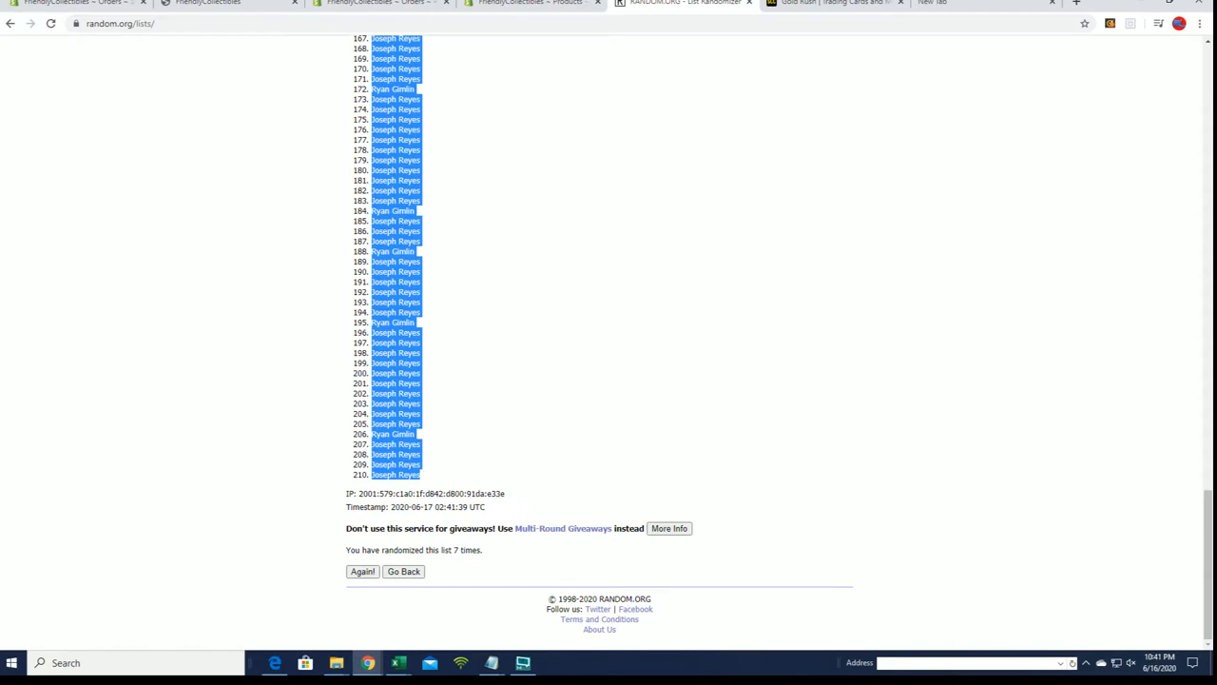
# Step: Paste the shuffled owner names as plain text into A2 under OWNER NAMES
pyautogui.click(397, 662)
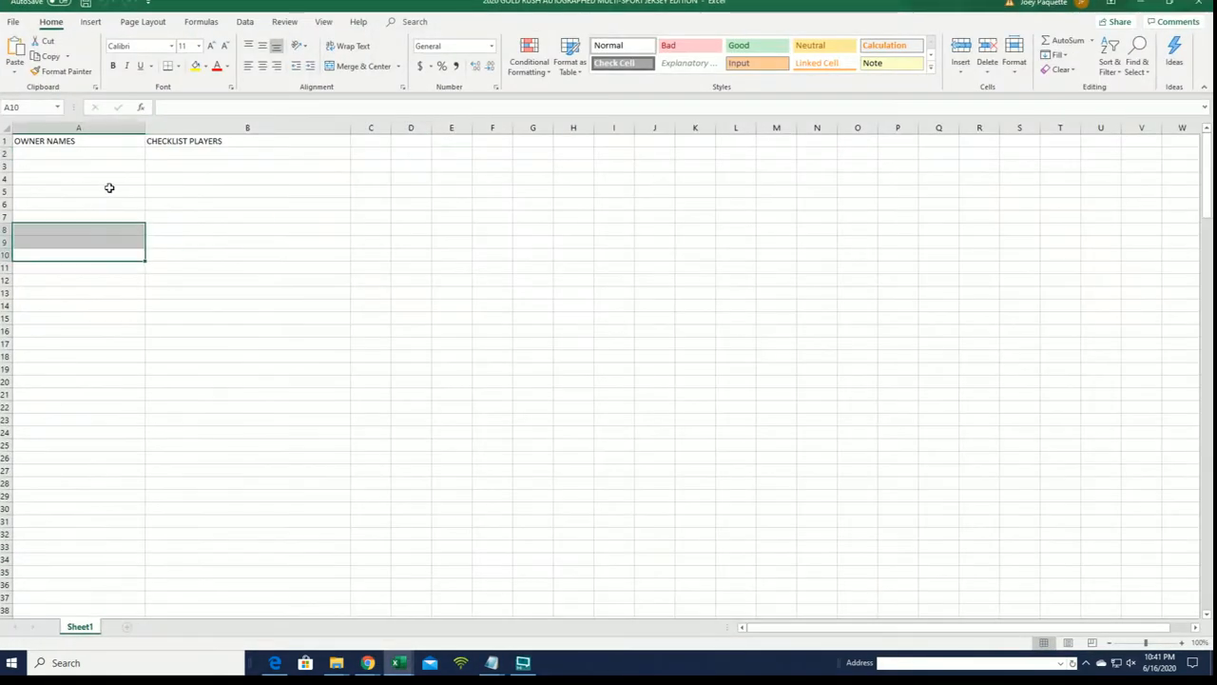
pyautogui.click(57, 154)
pyautogui.rightClick(110, 157)
pyautogui.click(154, 222)
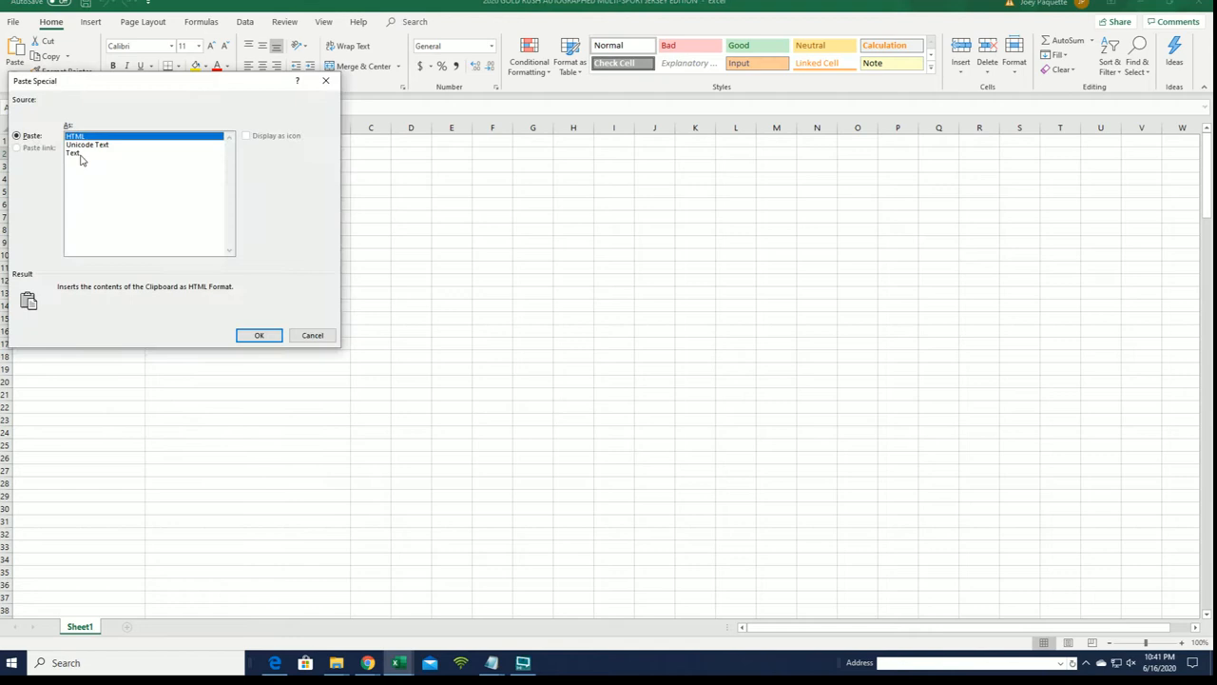
pyautogui.click(81, 152)
pyautogui.click(257, 335)
pyautogui.click(219, 319)
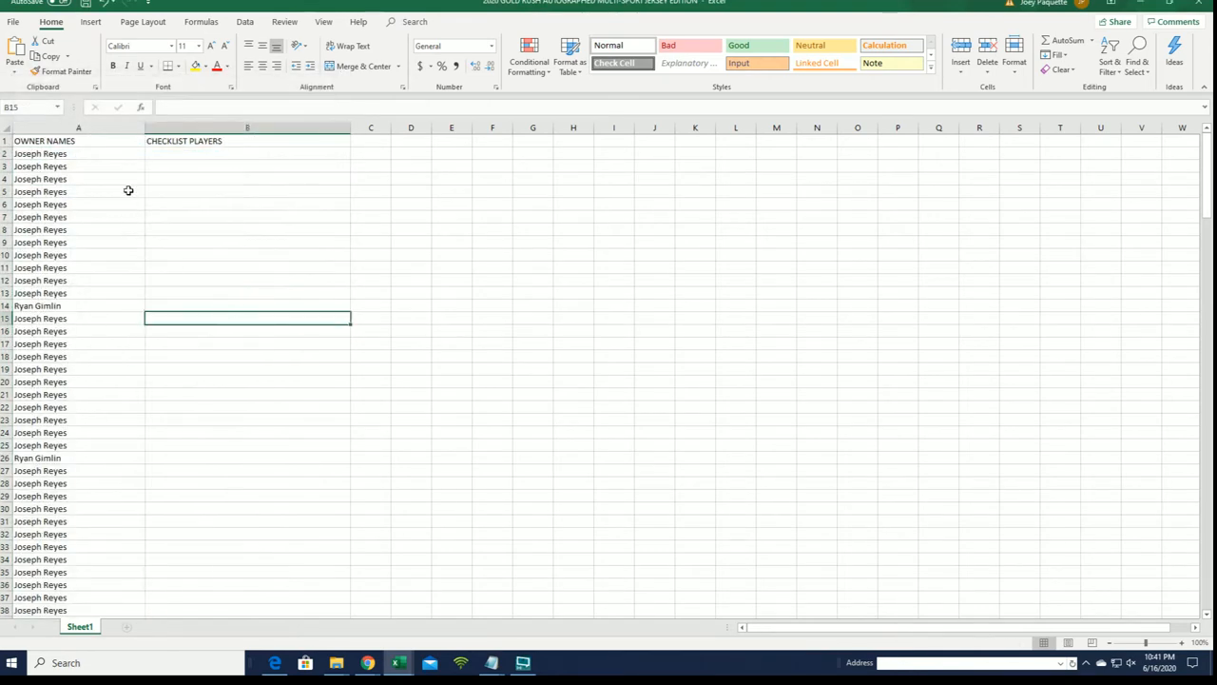
# Step: Autofit column A to the pasted names and move to B2 under CHECKLIST PLAYERS
pyautogui.doubleClick(145, 127)
pyautogui.click(152, 243)
pyautogui.click(272, 152)
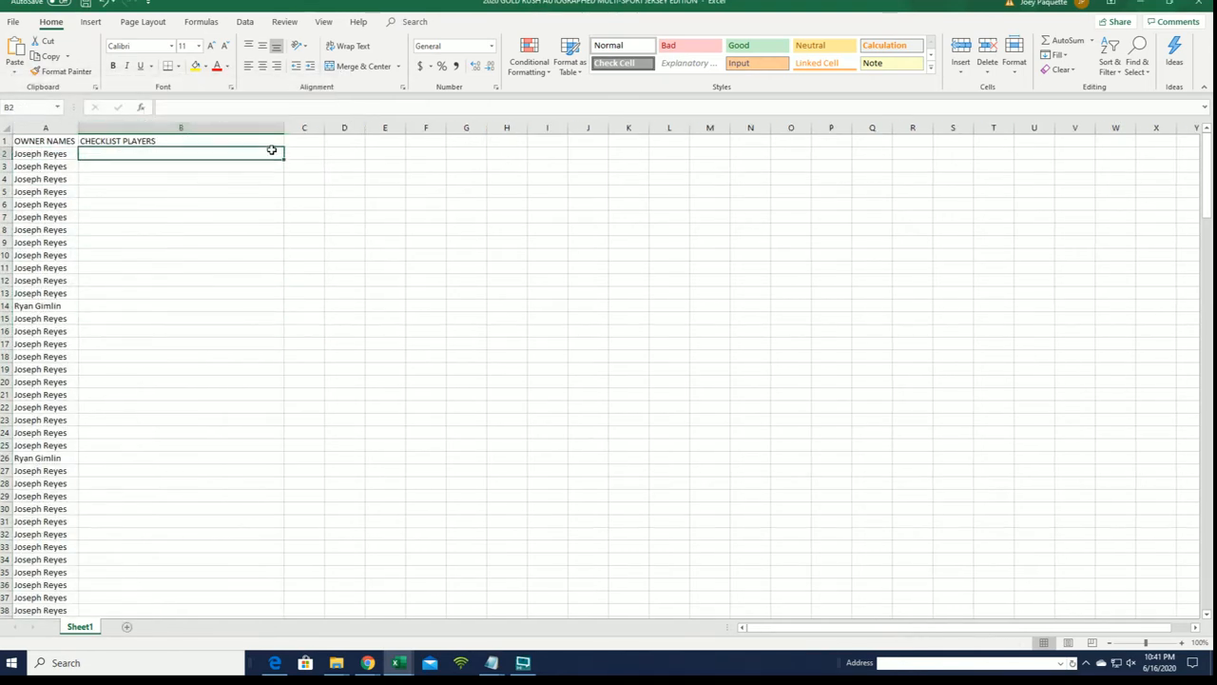
# Step: Return to random.org and bring up a fresh, empty List Randomizer form
pyautogui.click(367, 662)
pyautogui.scroll(15, 587, 228)
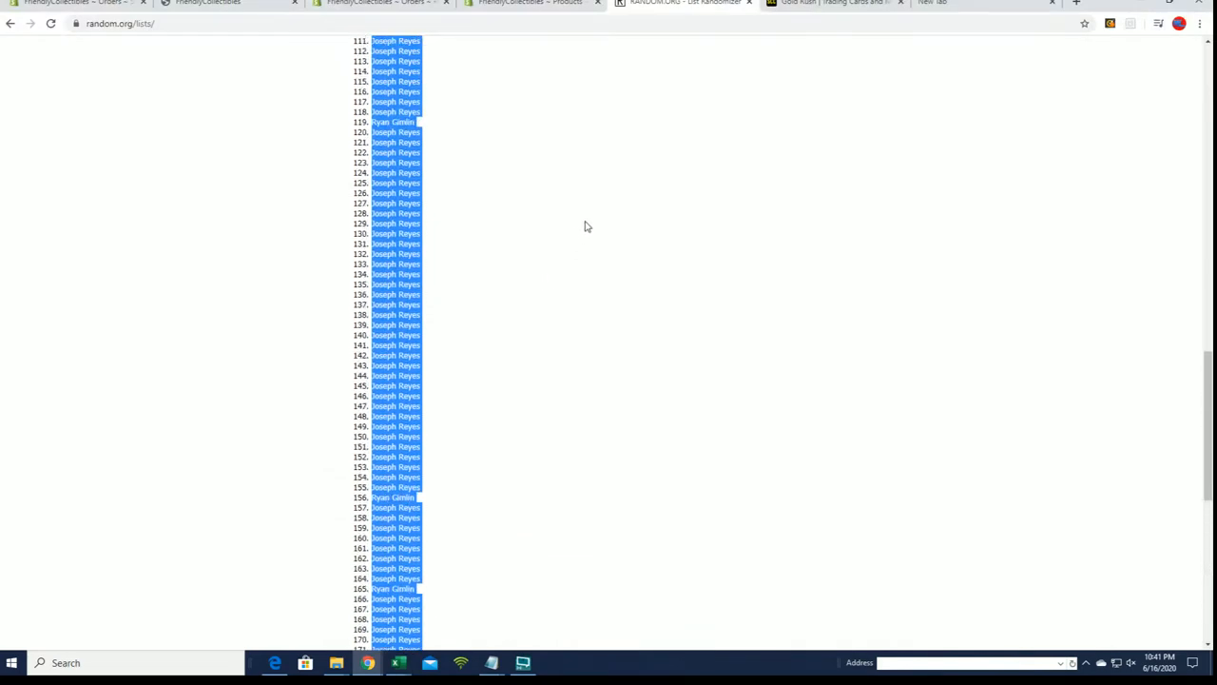
pyautogui.scroll(15, 587, 228)
pyautogui.scroll(10, 586, 228)
pyautogui.scroll(2, 586, 229)
pyautogui.moveTo(640, 57)
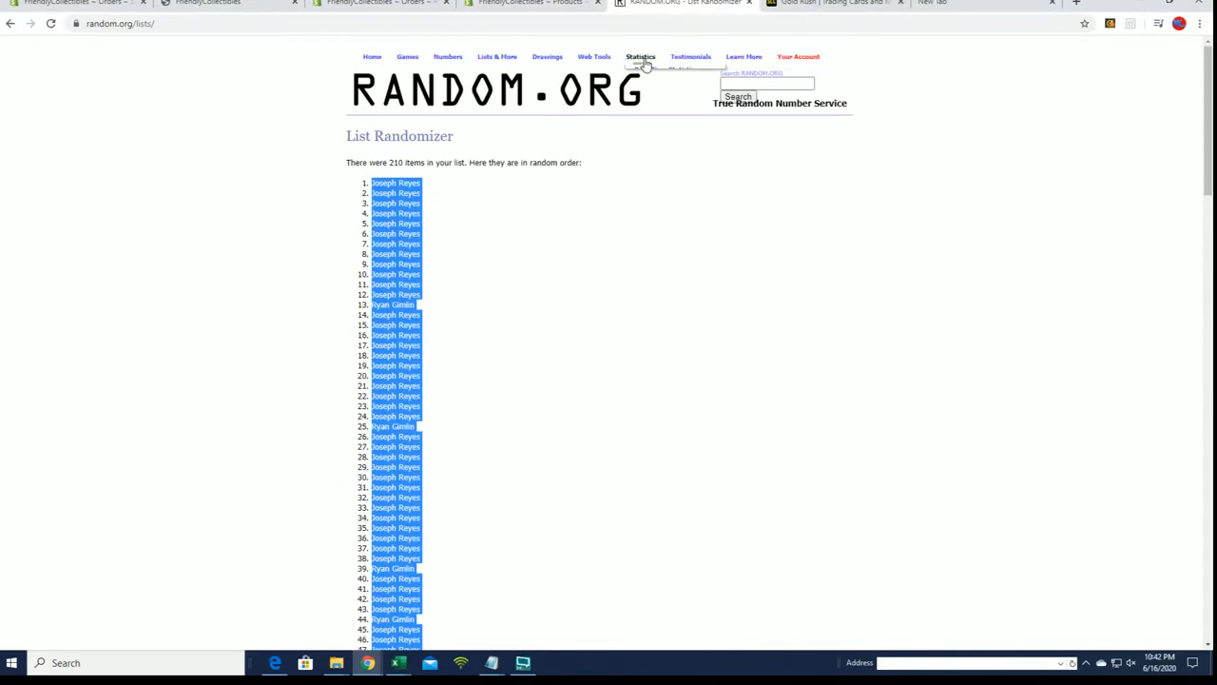
pyautogui.click(655, 122)
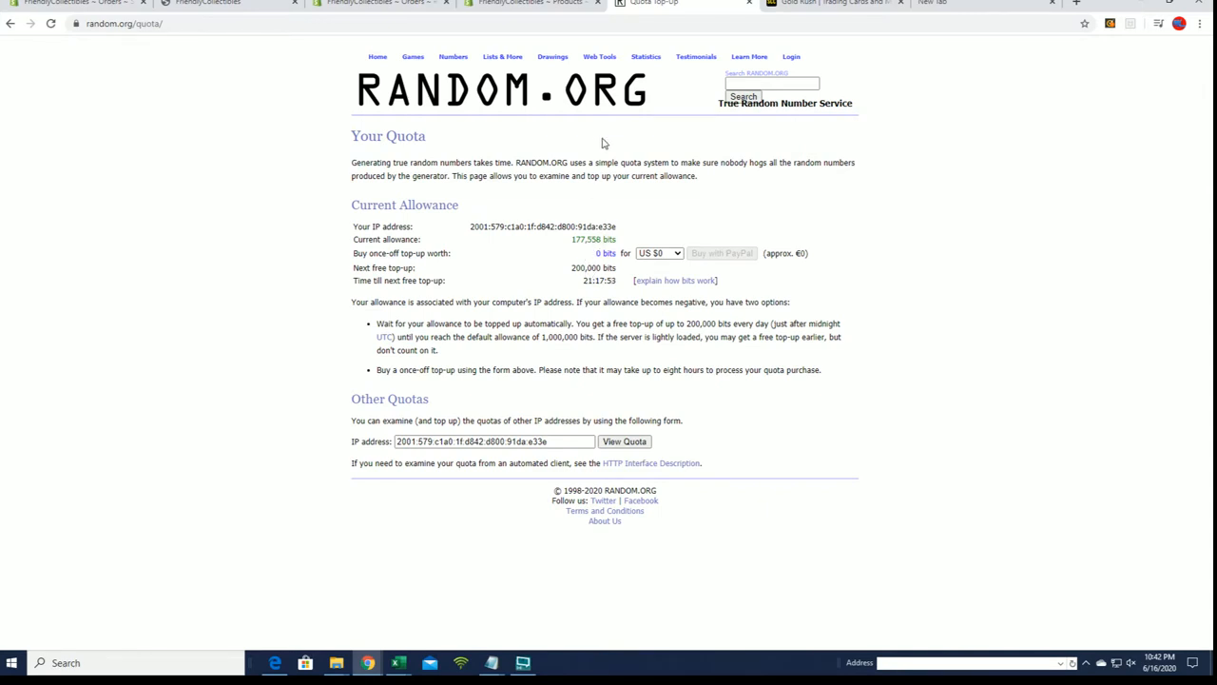
pyautogui.click(521, 73)
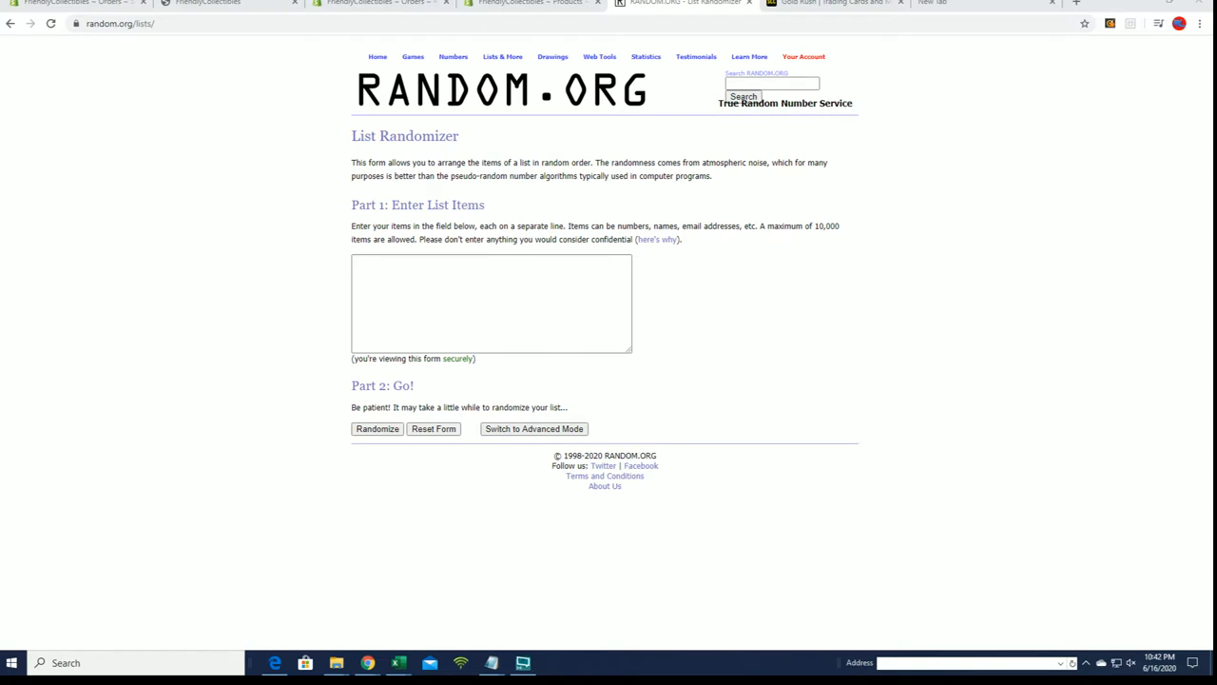
# Step: In Notepad, select the whole checklist player list through Zion Williamson for copying
pyautogui.hotkey('alt', 'Tab')
pyautogui.scroll(5, 1024, 209)
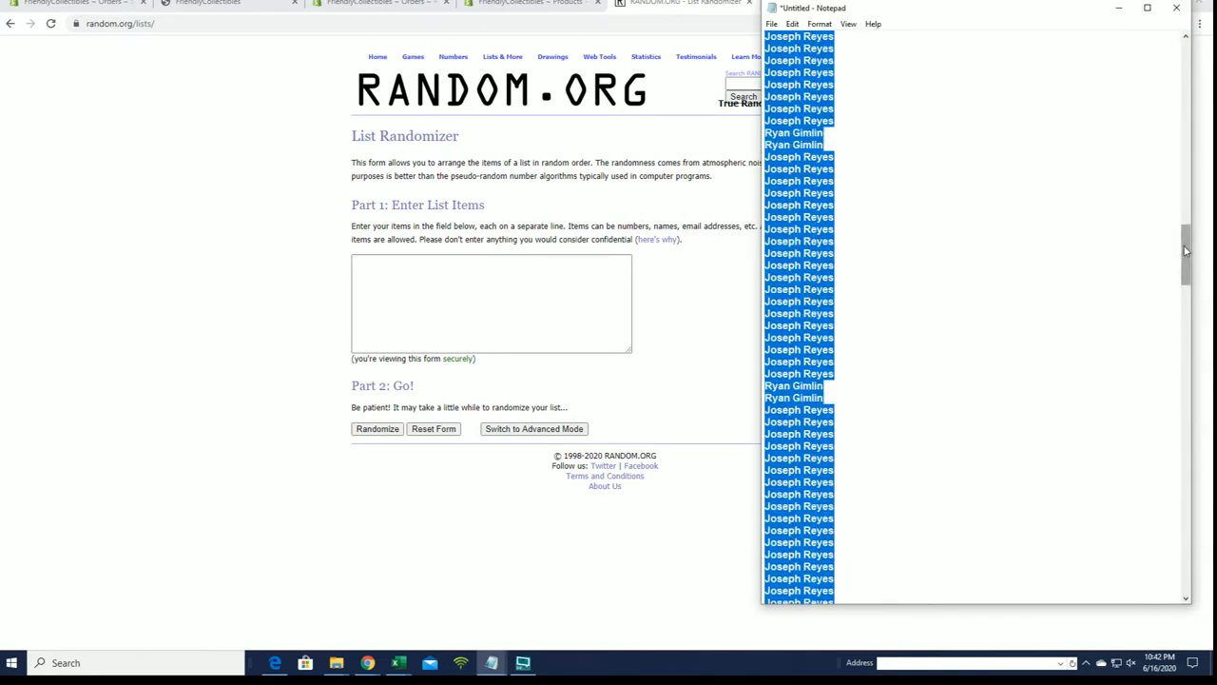
pyautogui.moveTo(1186, 250)
pyautogui.mouseDown()
pyautogui.moveTo(1184, 371)
pyautogui.moveTo(1123, 313)
pyautogui.mouseUp()
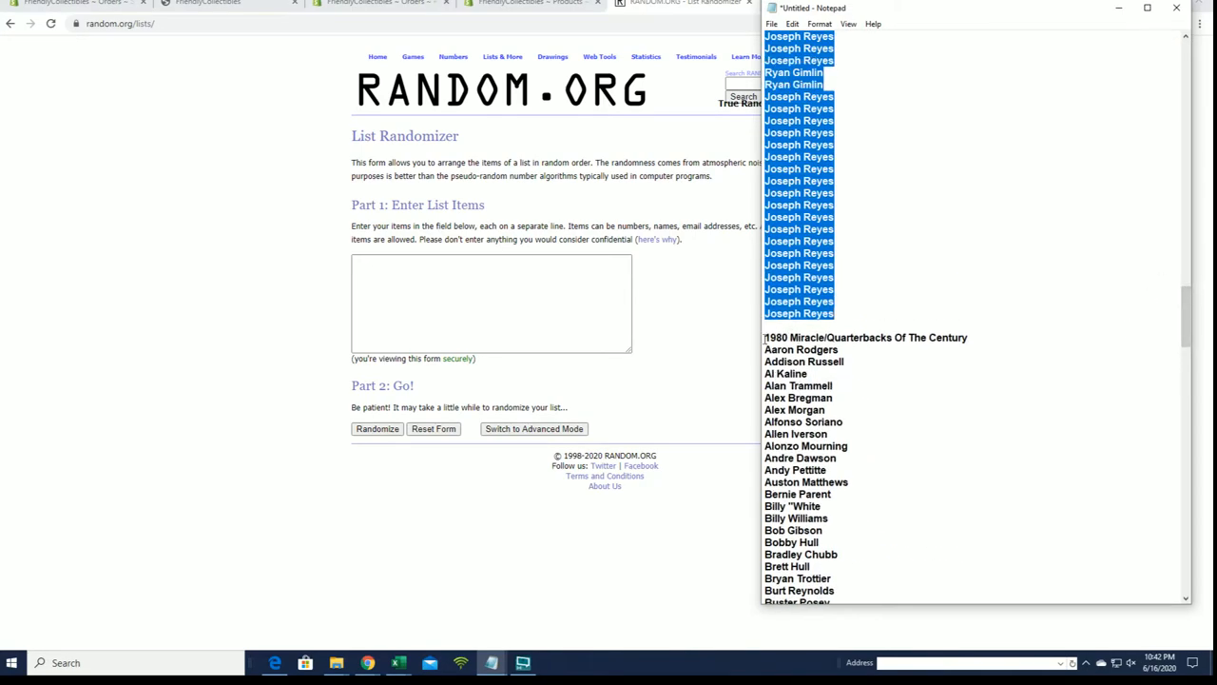
pyautogui.moveTo(764, 337); pyautogui.dragTo(938, 606)
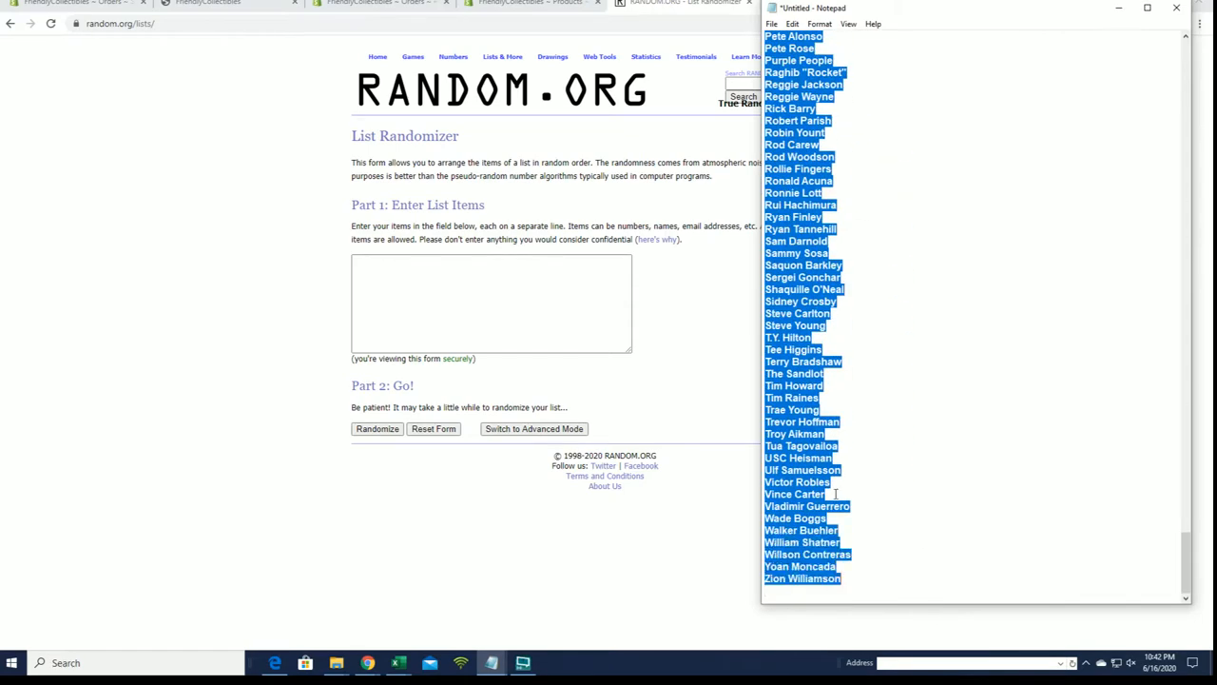
pyautogui.rightClick(801, 429)
# Step: Copy the player names and paste them into the empty List Randomizer box
pyautogui.click(837, 470)
pyautogui.click(443, 304)
pyautogui.rightClick(437, 285)
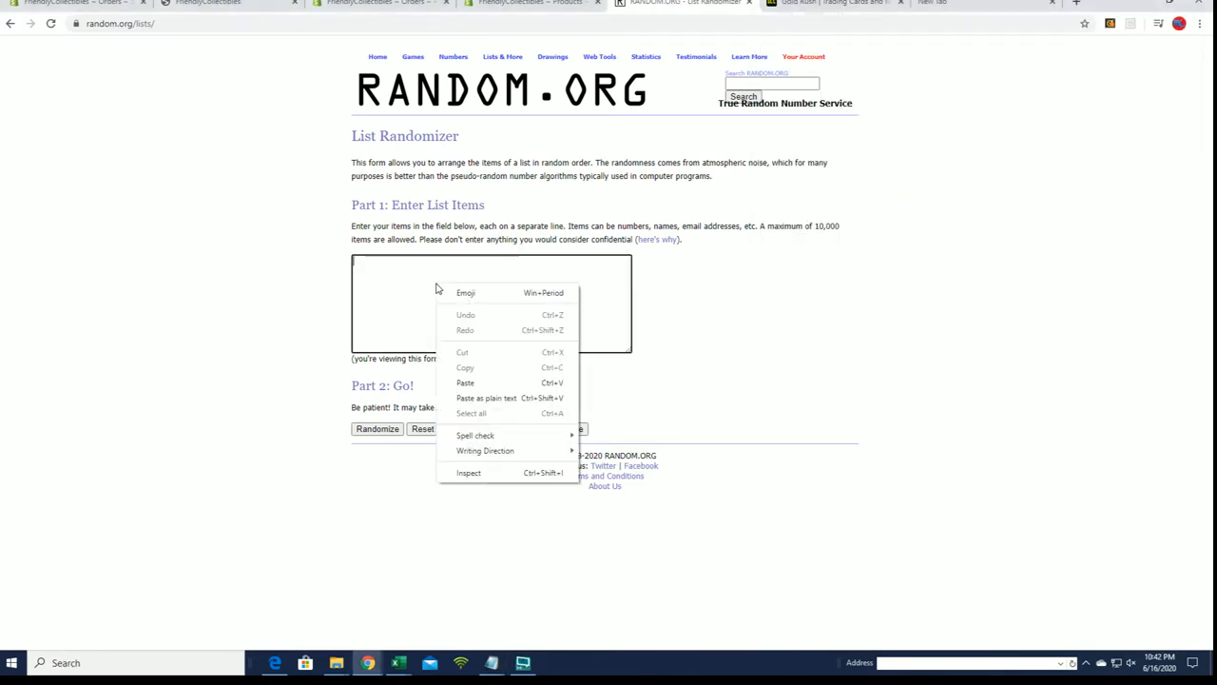
pyautogui.click(466, 382)
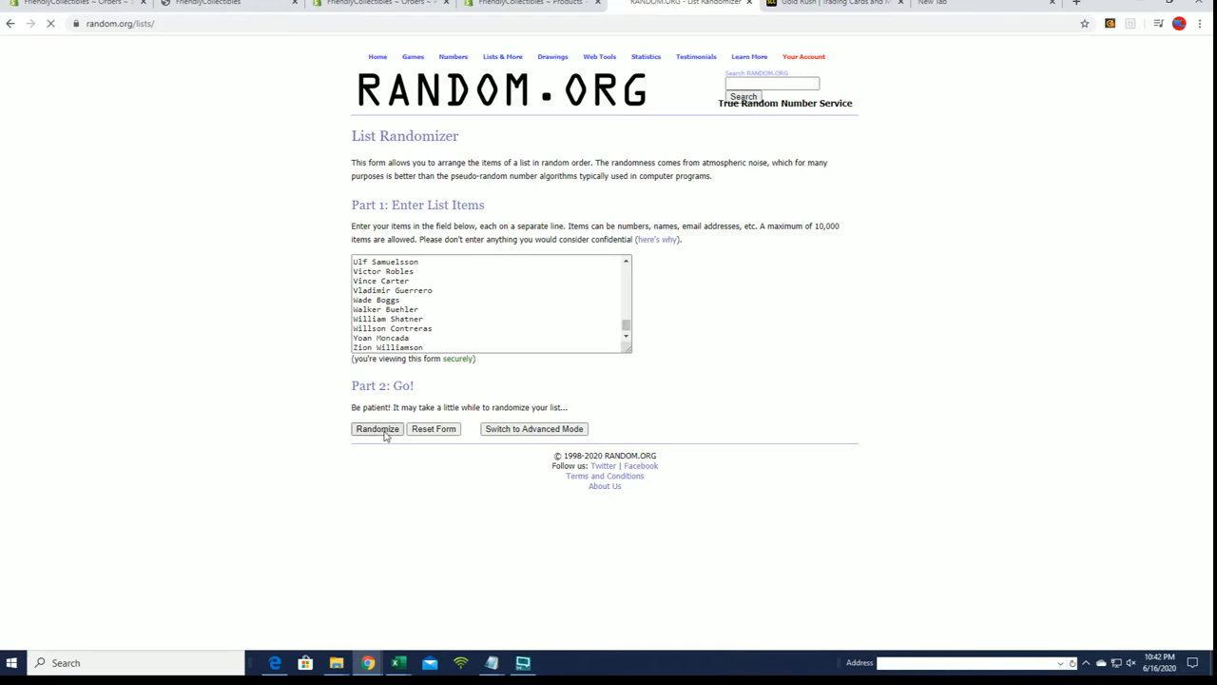
pyautogui.scroll(-10, 388, 421)
pyautogui.scroll(-10, 388, 420)
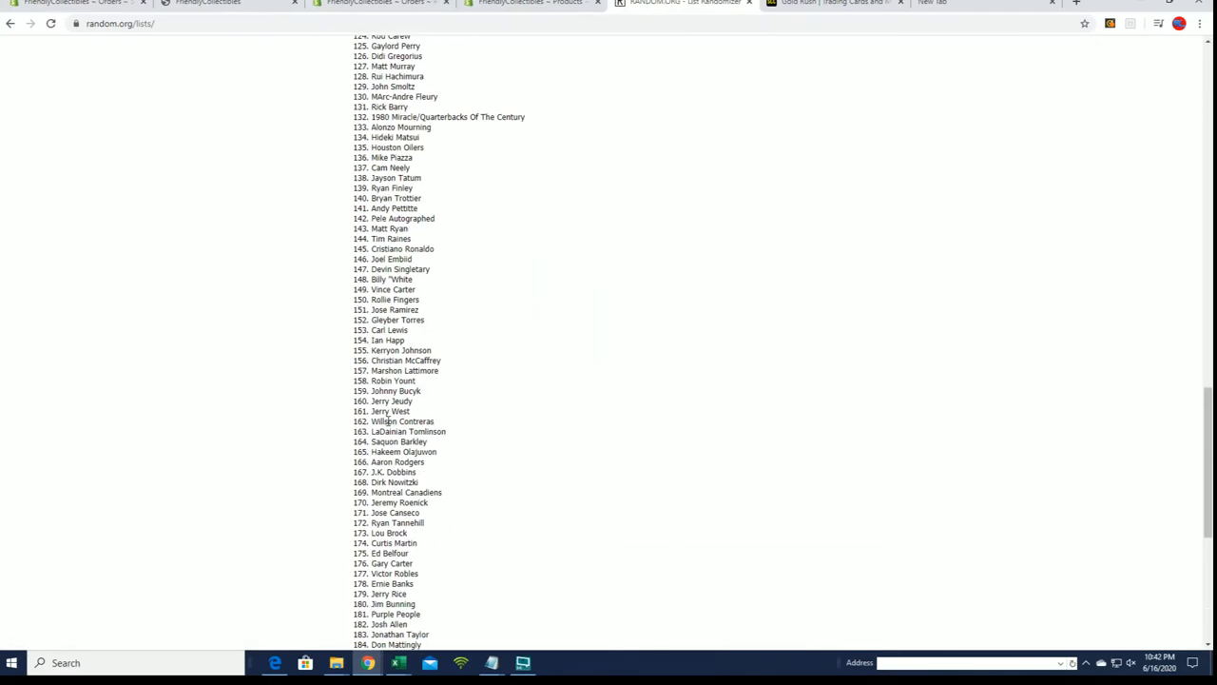
pyautogui.scroll(-10, 388, 420)
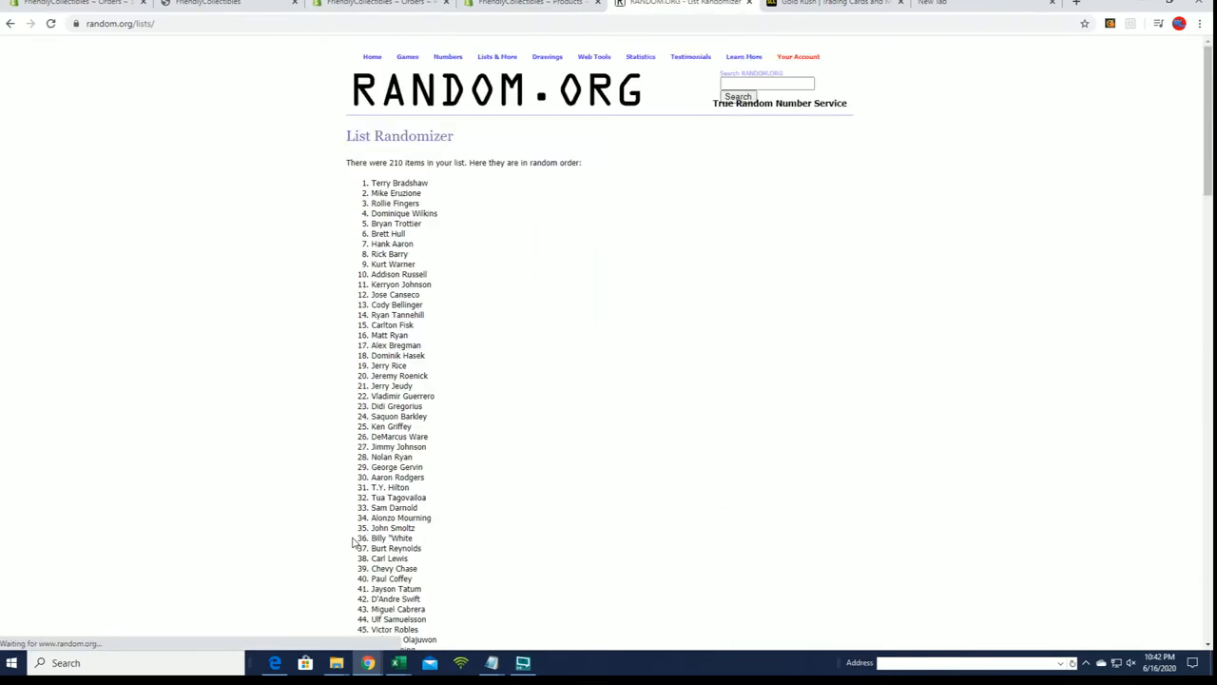
pyautogui.scroll(-10, 352, 549)
pyautogui.scroll(-10, 352, 550)
pyautogui.scroll(-8, 352, 549)
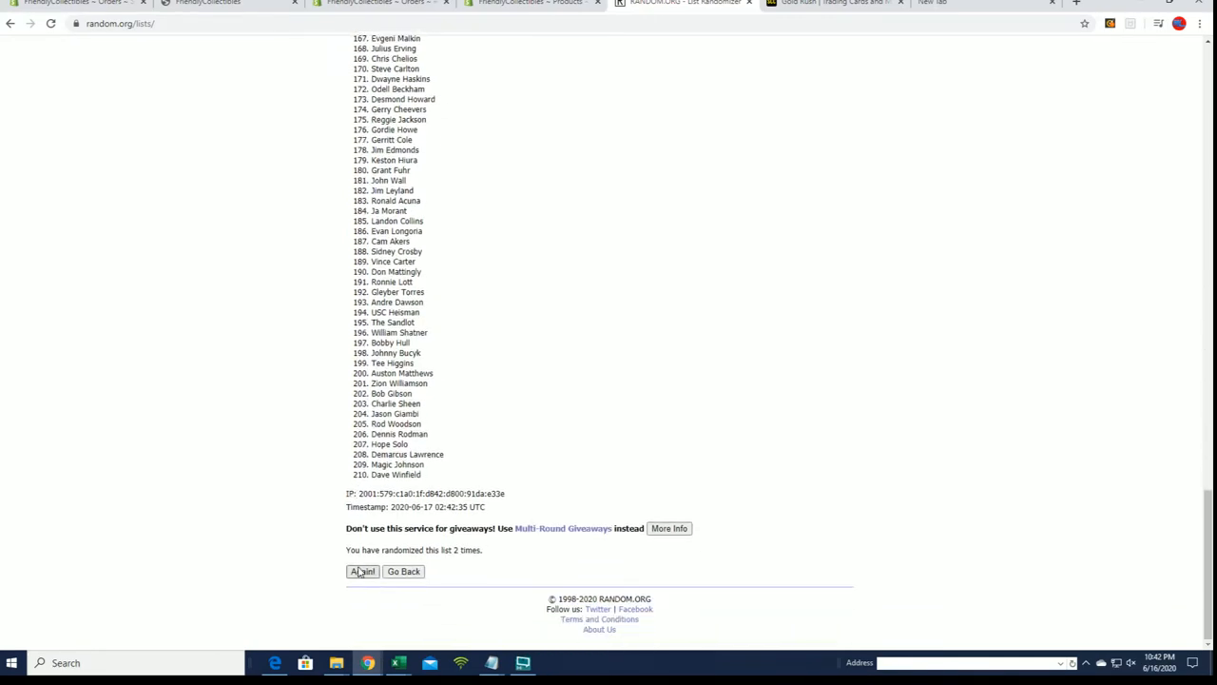
# Step: Randomize the 210 checklist players and reshuffle repeatedly to a final order
pyautogui.click(362, 605)
pyautogui.scroll(-10, 359, 541)
pyautogui.scroll(-10, 359, 542)
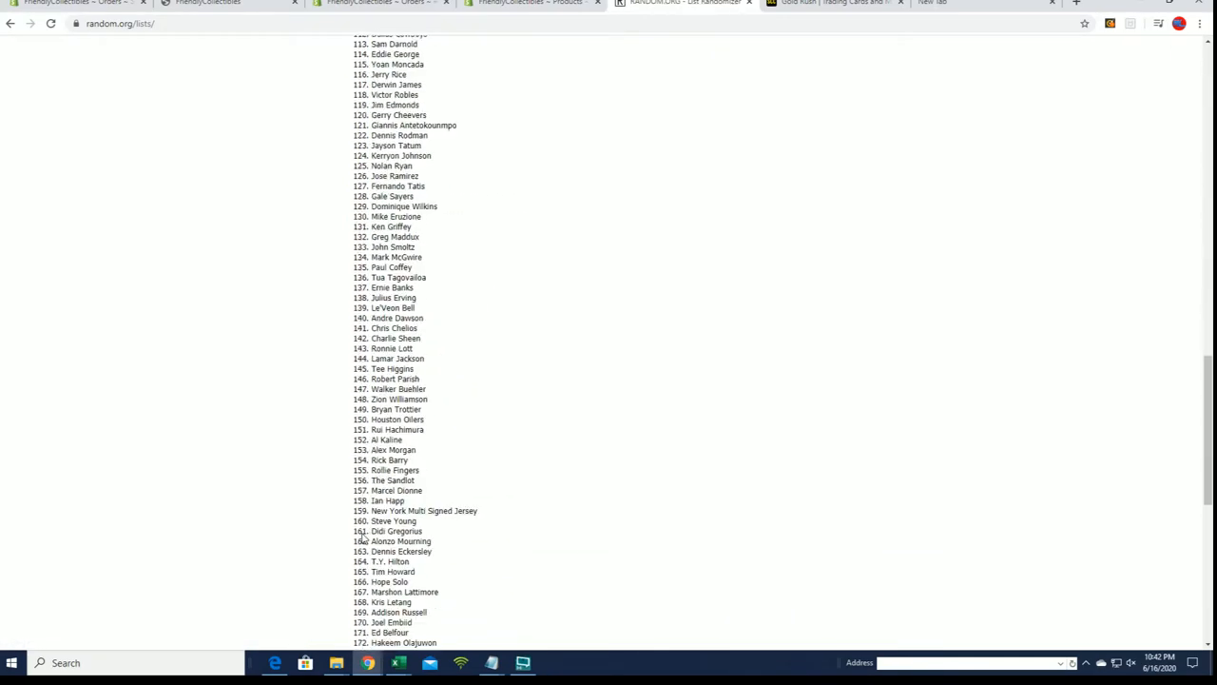
pyautogui.scroll(-8, 359, 542)
pyautogui.click(362, 571)
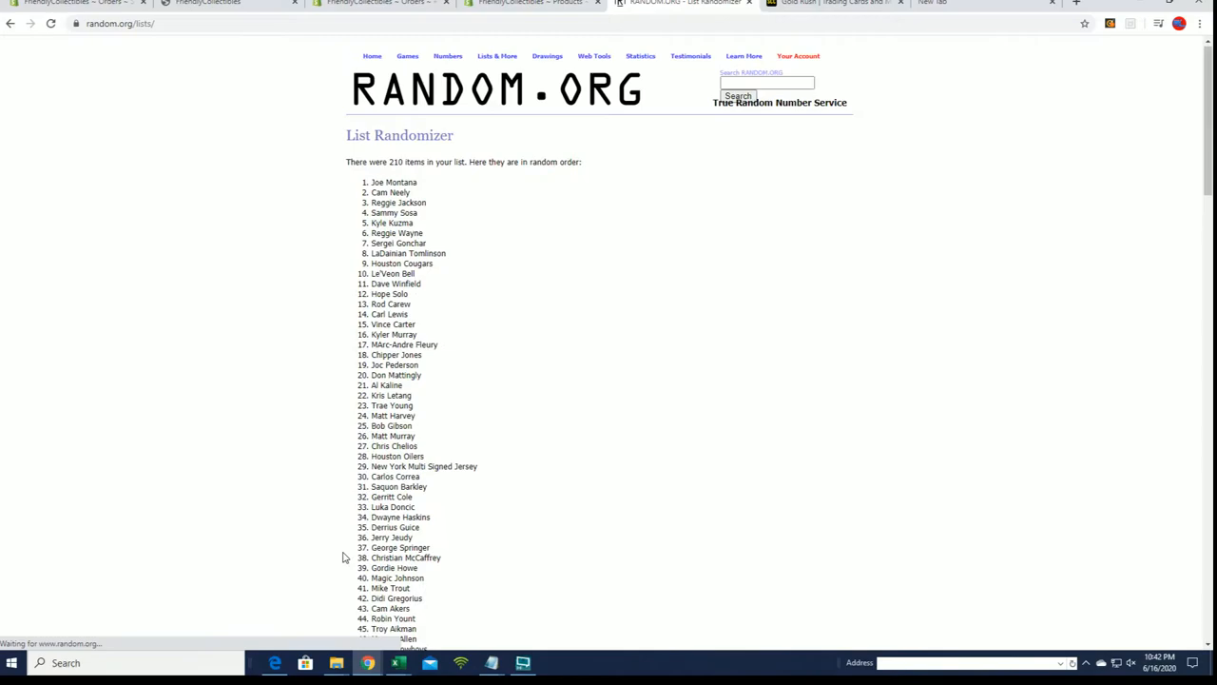
pyautogui.scroll(-8, 346, 554)
pyautogui.scroll(-8, 346, 555)
pyautogui.scroll(-5, 346, 554)
pyautogui.scroll(-8, 346, 554)
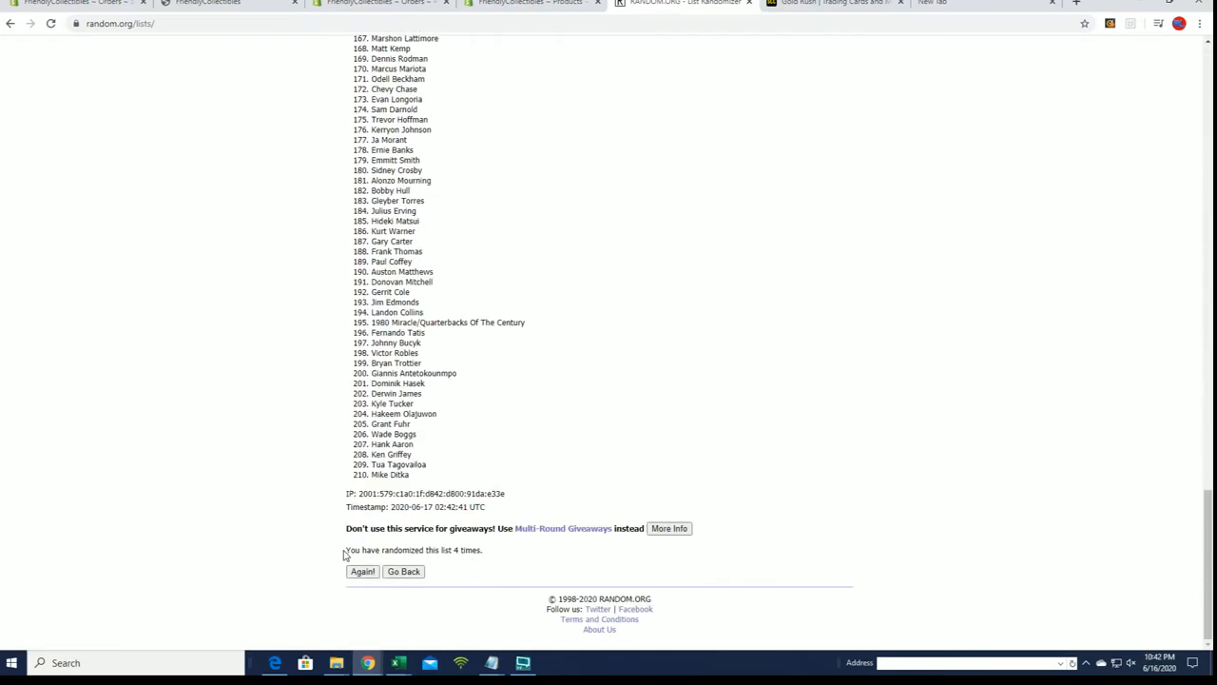
pyautogui.click(361, 571)
pyautogui.scroll(-8, 342, 571)
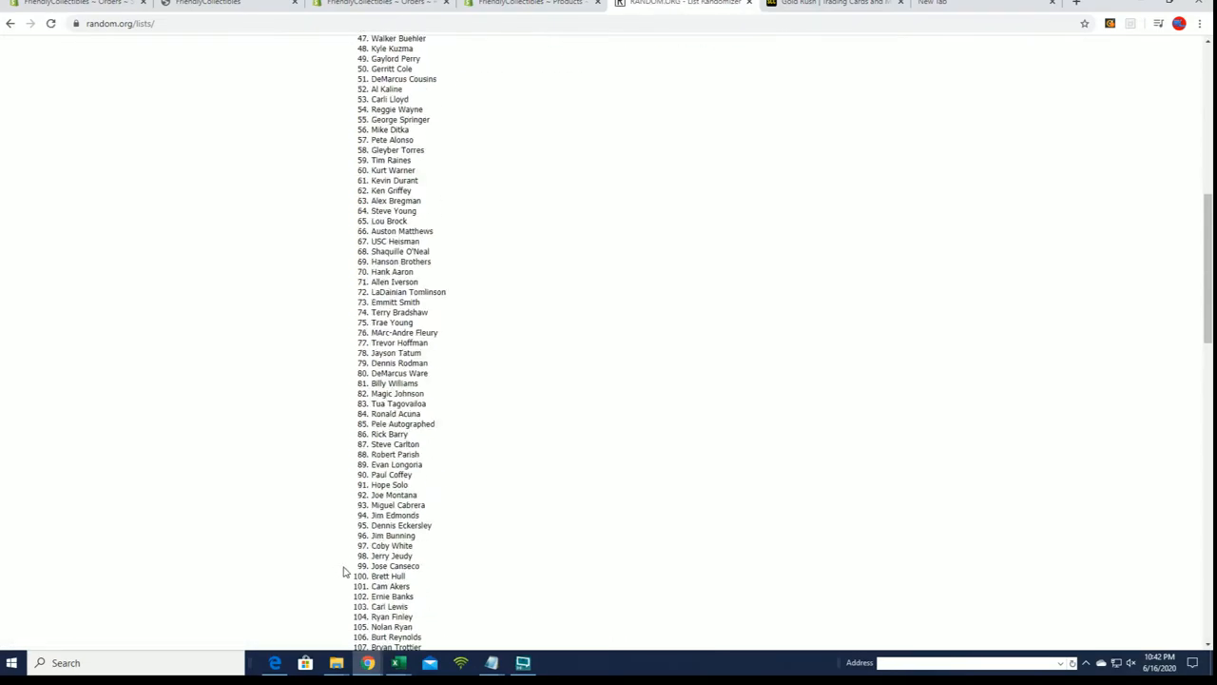
pyautogui.scroll(-4, 362, 561)
pyautogui.scroll(-8, 362, 561)
pyautogui.scroll(-5, 362, 561)
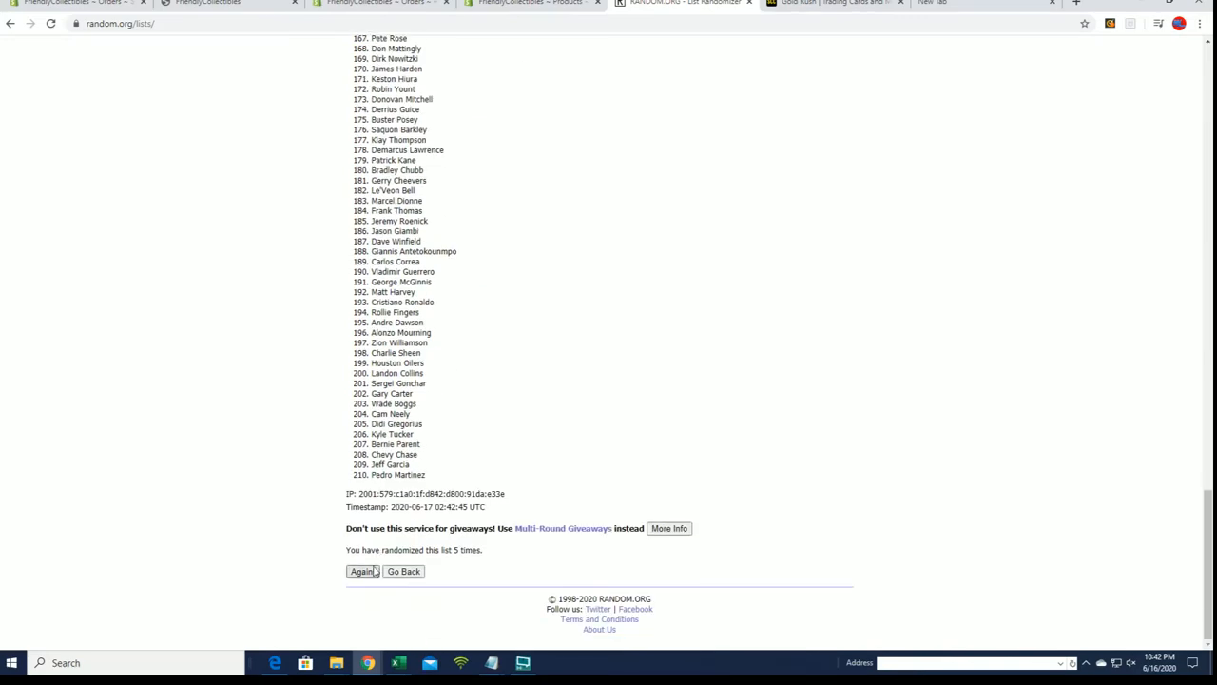
pyautogui.click(364, 571)
pyautogui.scroll(-8, 371, 542)
pyautogui.scroll(-5, 371, 542)
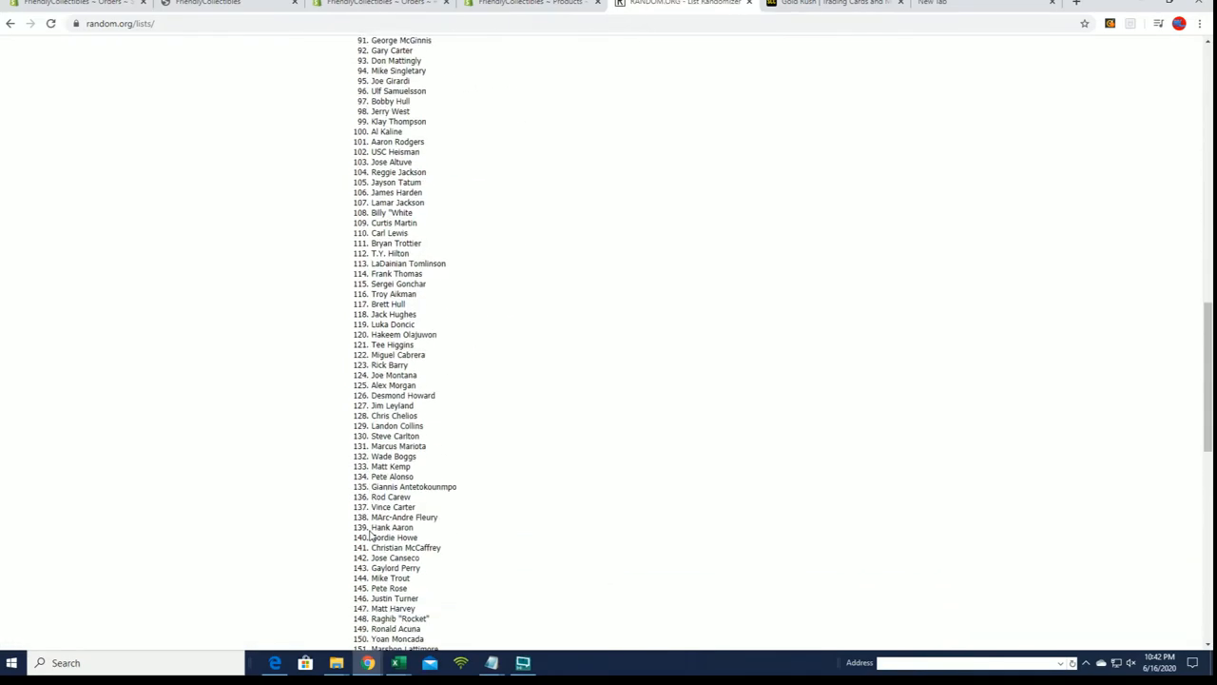
pyautogui.scroll(-4, 371, 542)
pyautogui.scroll(-5, 371, 537)
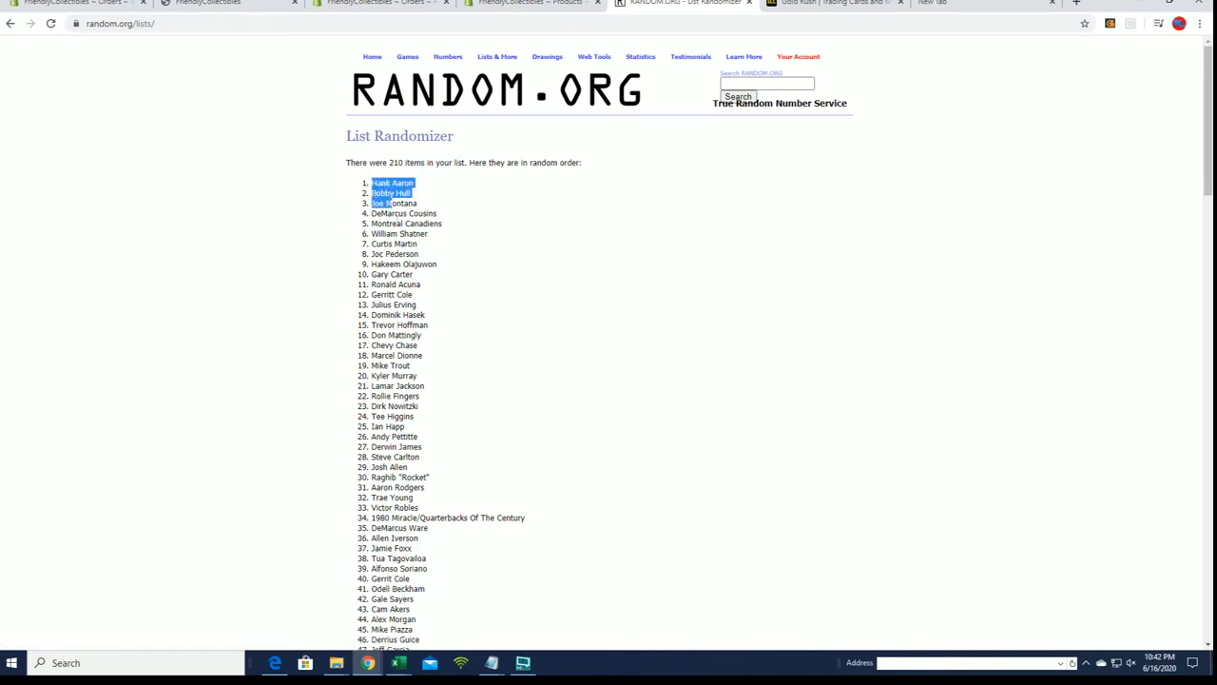
pyautogui.moveTo(392, 203)
pyautogui.mouseDown()
pyautogui.moveTo(444, 284)
pyautogui.moveTo(443, 473)
pyautogui.mouseUp()
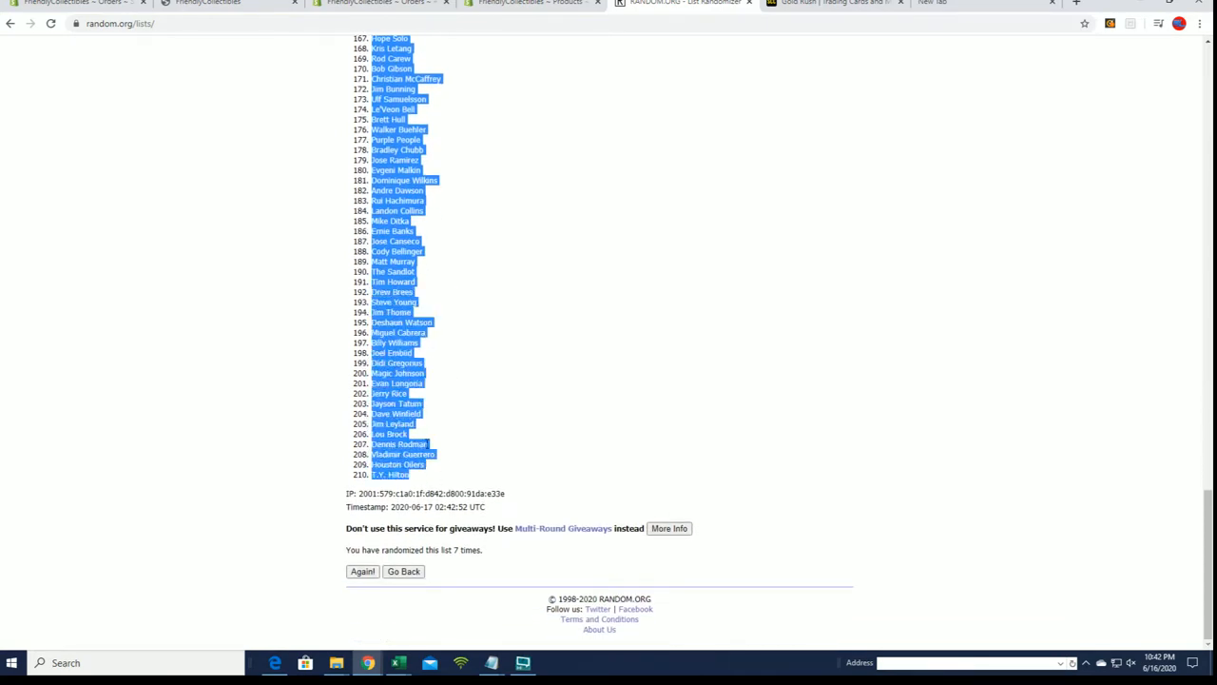
# Step: Copy the final randomized player list and switch back to the Excel break sheet
pyautogui.rightClick(399, 407)
pyautogui.click(438, 434)
pyautogui.hotkey('alt', 'Tab')
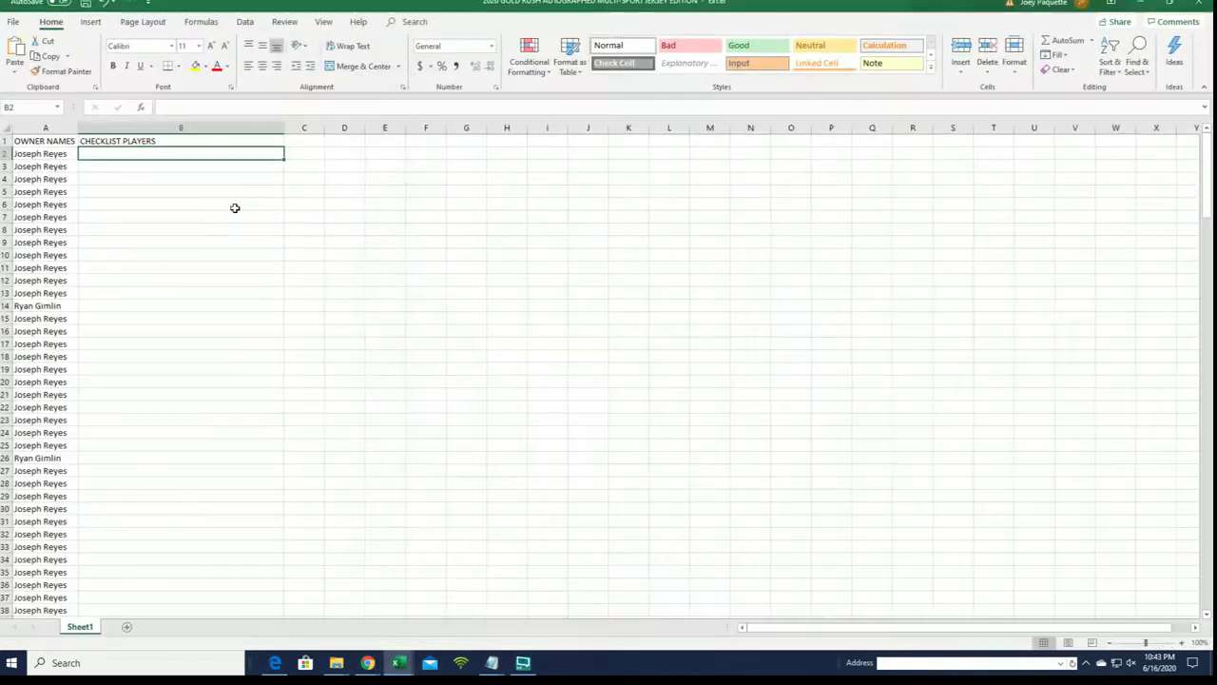
# Step: Paste the shuffled checklist players as plain text into B2 beside the owner names
pyautogui.click(180, 190)
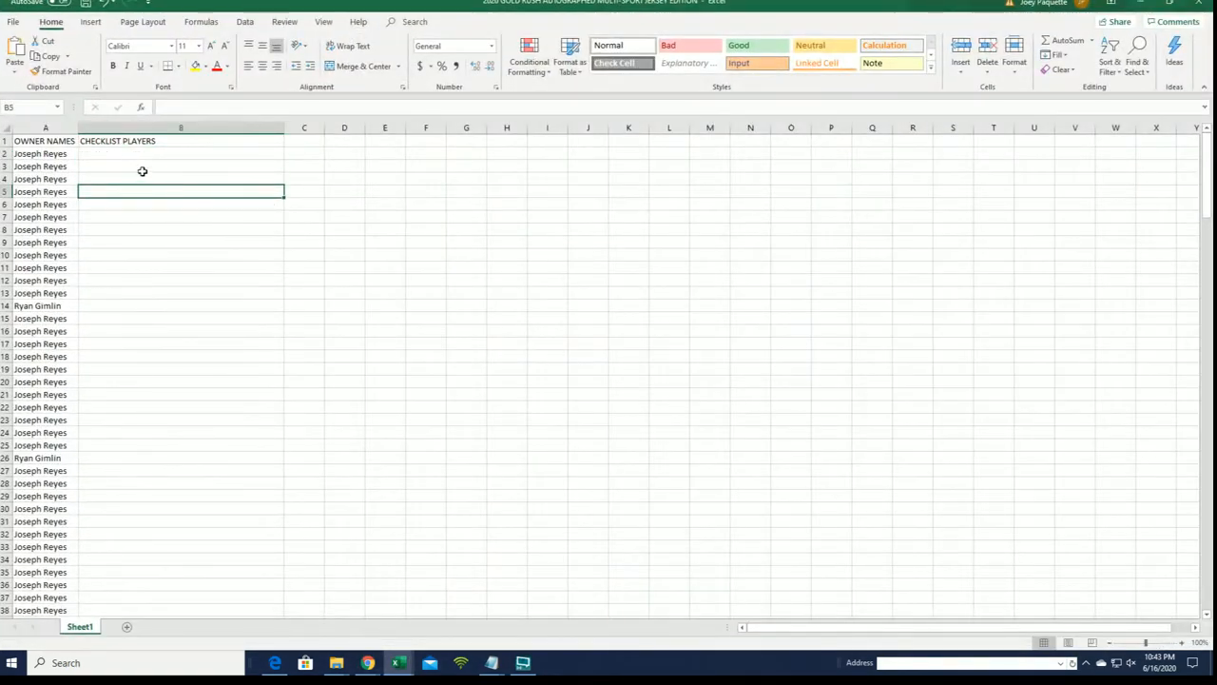
pyautogui.click(128, 154)
pyautogui.rightClick(133, 158)
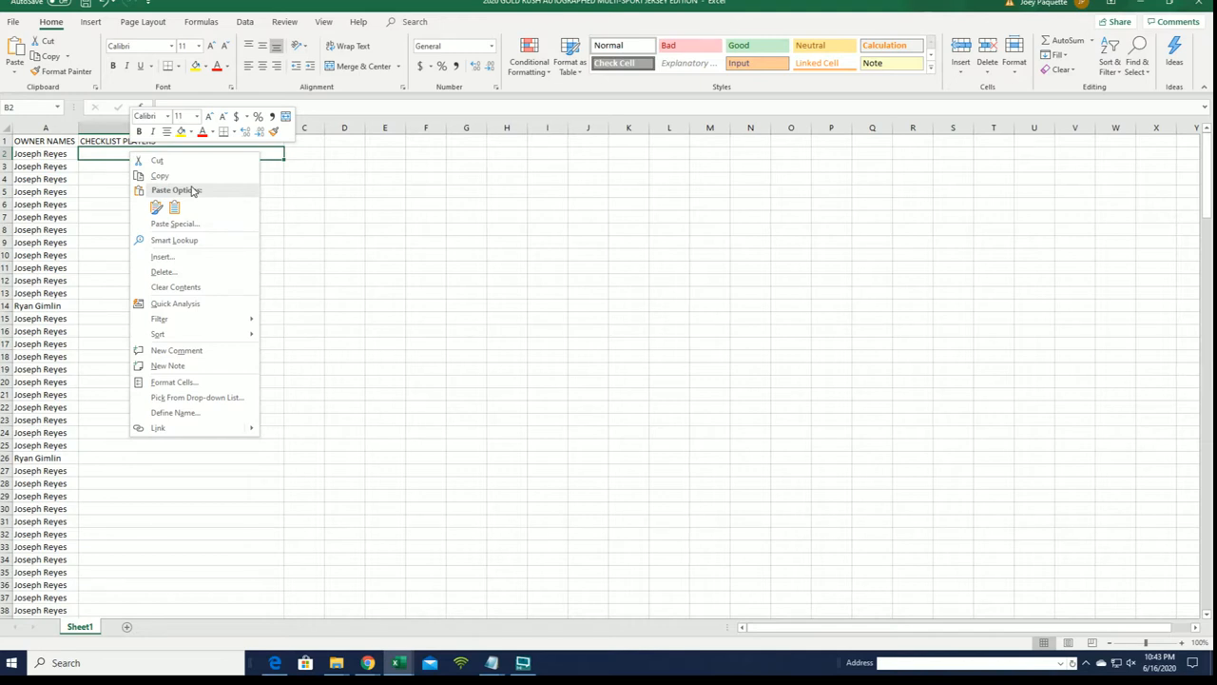
pyautogui.click(174, 224)
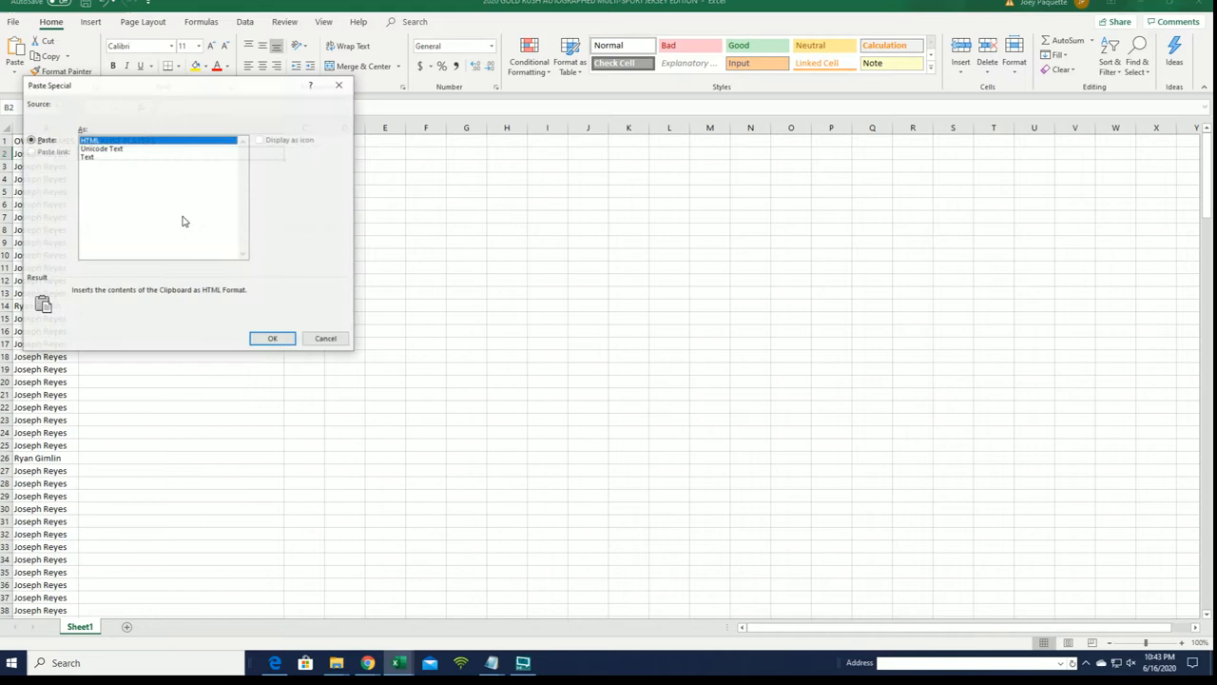
pyautogui.click(104, 155)
pyautogui.click(273, 339)
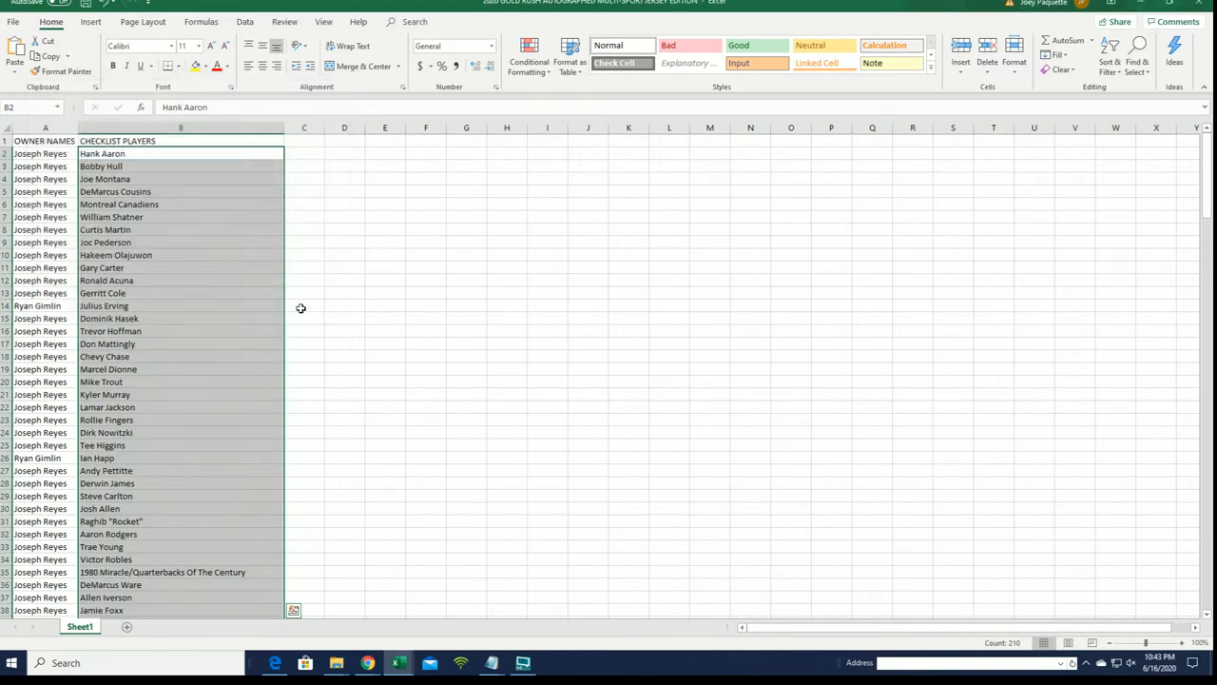
pyautogui.click(302, 307)
# Step: Give columns A:B All Borders and bold text, then zoom the sheet to 400%
pyautogui.moveTo(57, 128); pyautogui.dragTo(180, 128)
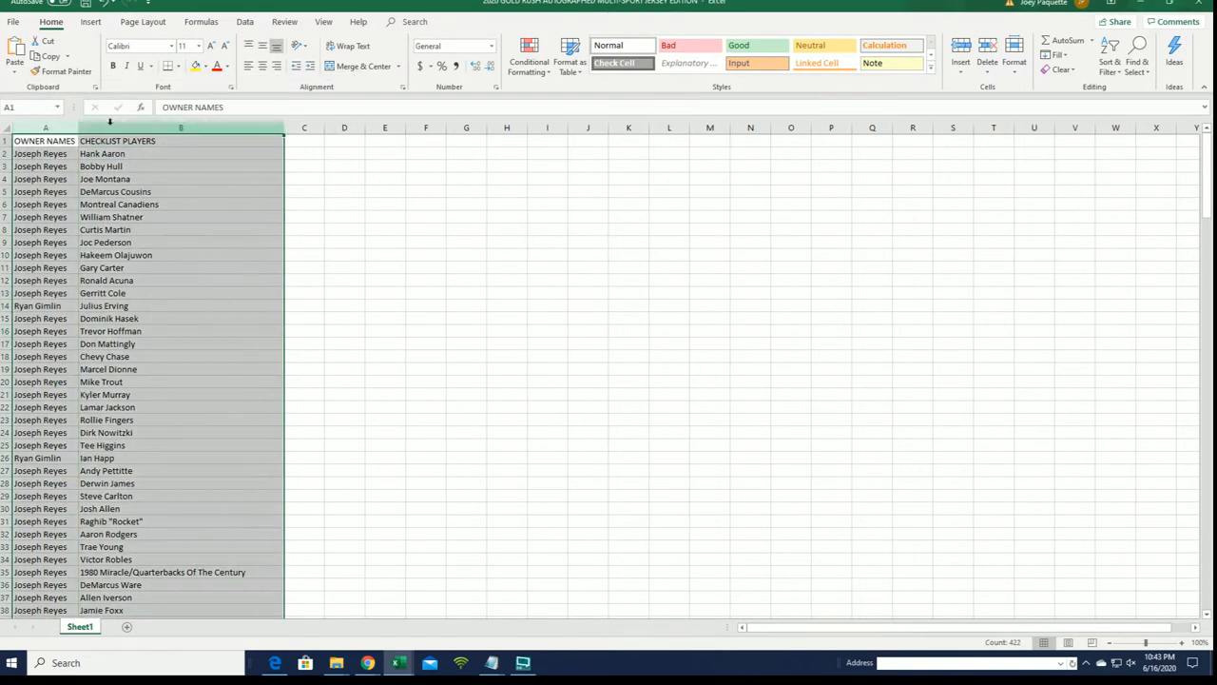
pyautogui.click(156, 66)
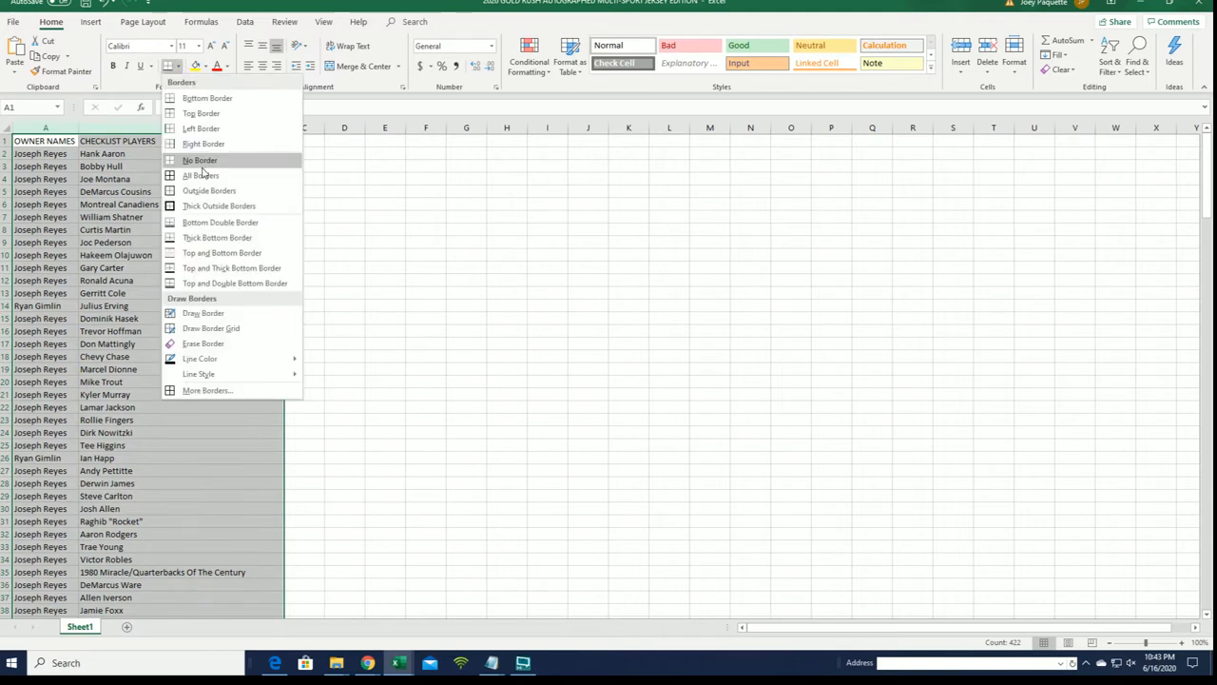
pyautogui.click(185, 181)
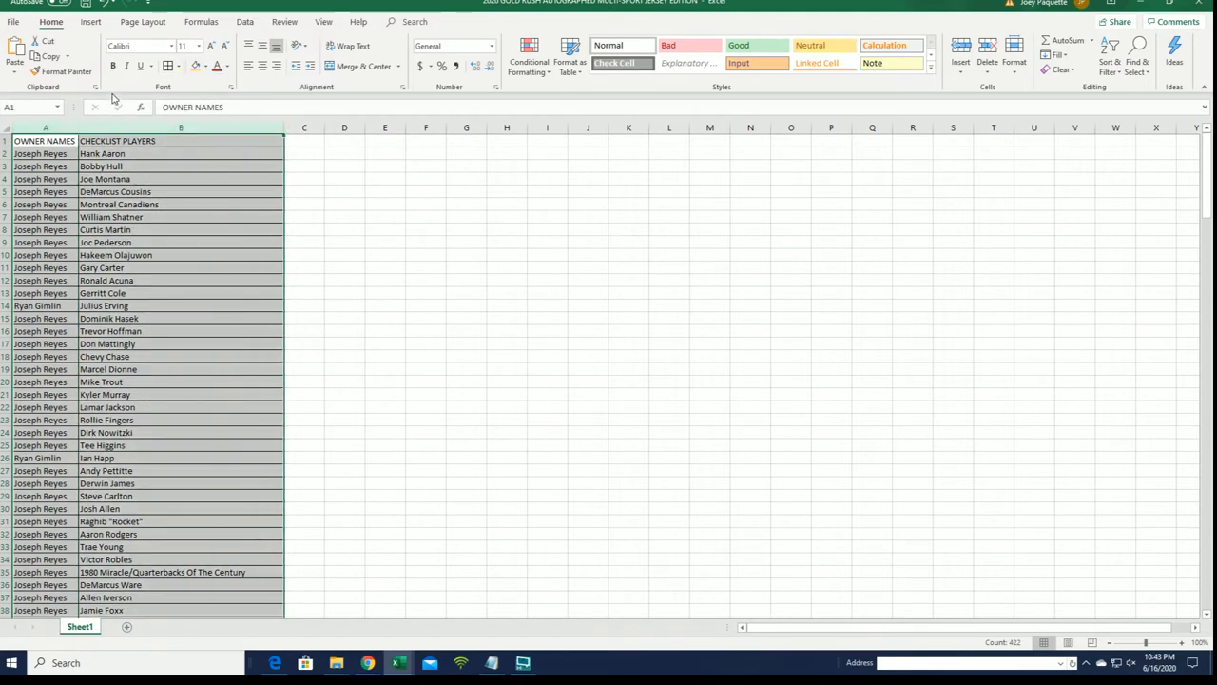
pyautogui.click(114, 66)
pyautogui.click(55, 154)
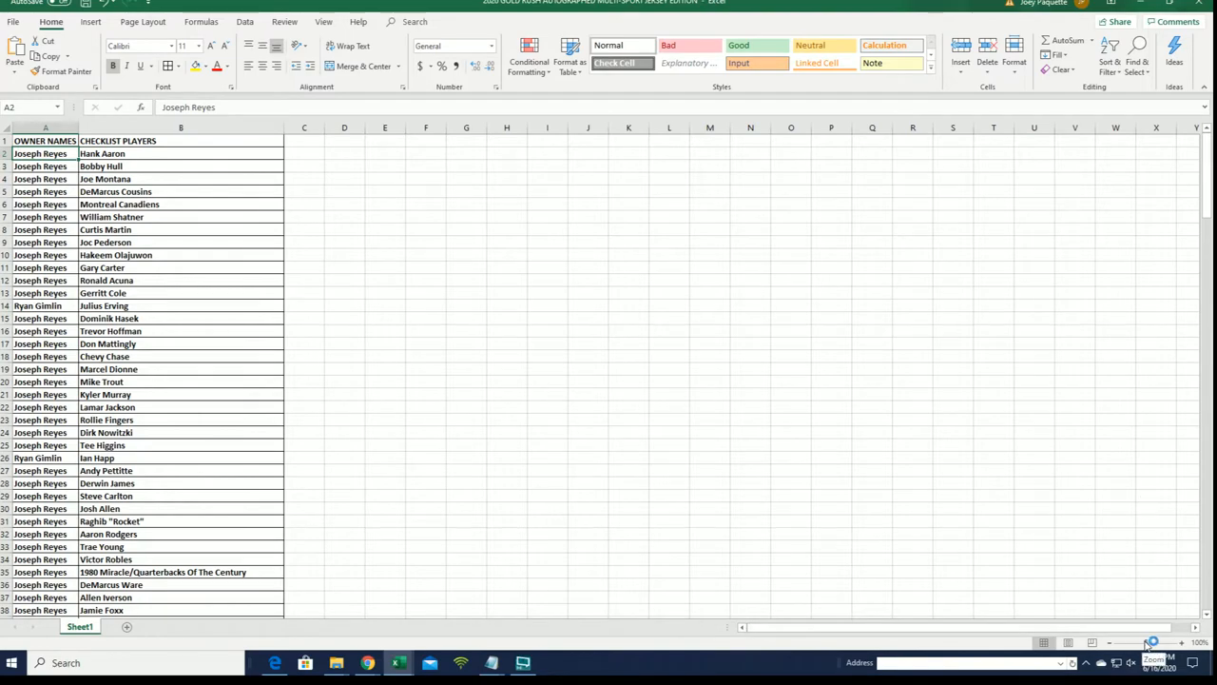
pyautogui.moveTo(1151, 643); pyautogui.dragTo(1183, 642)
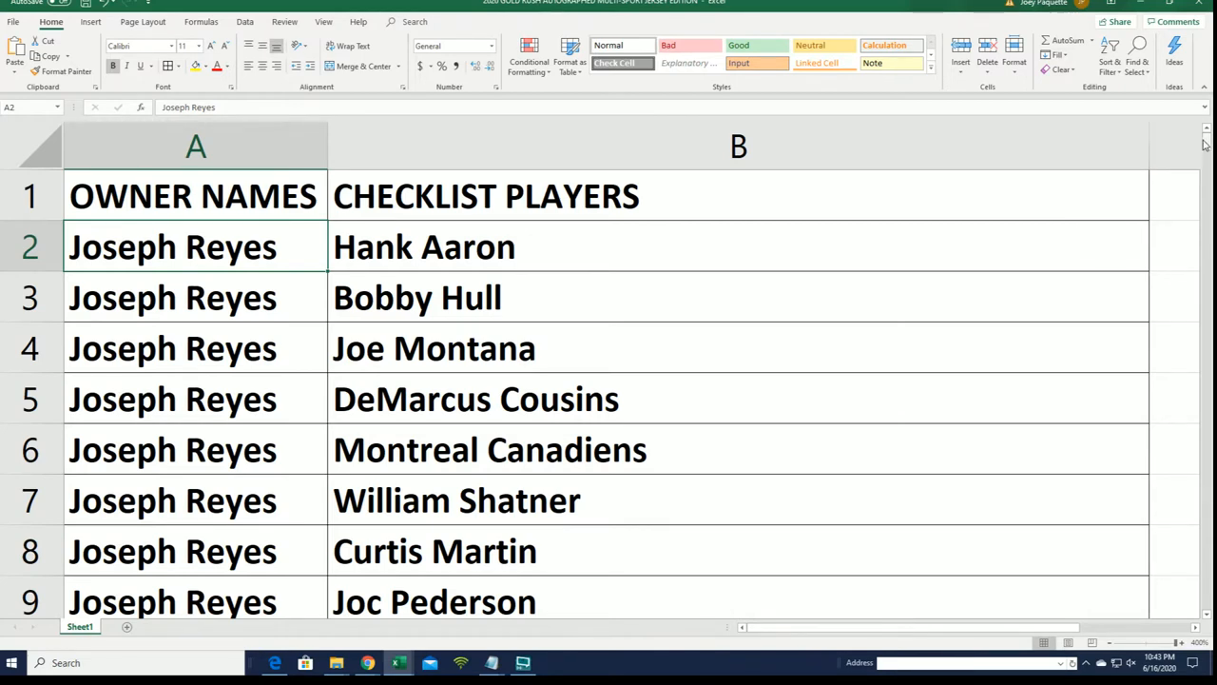
pyautogui.moveTo(1204, 143); pyautogui.dragTo(1202, 241)
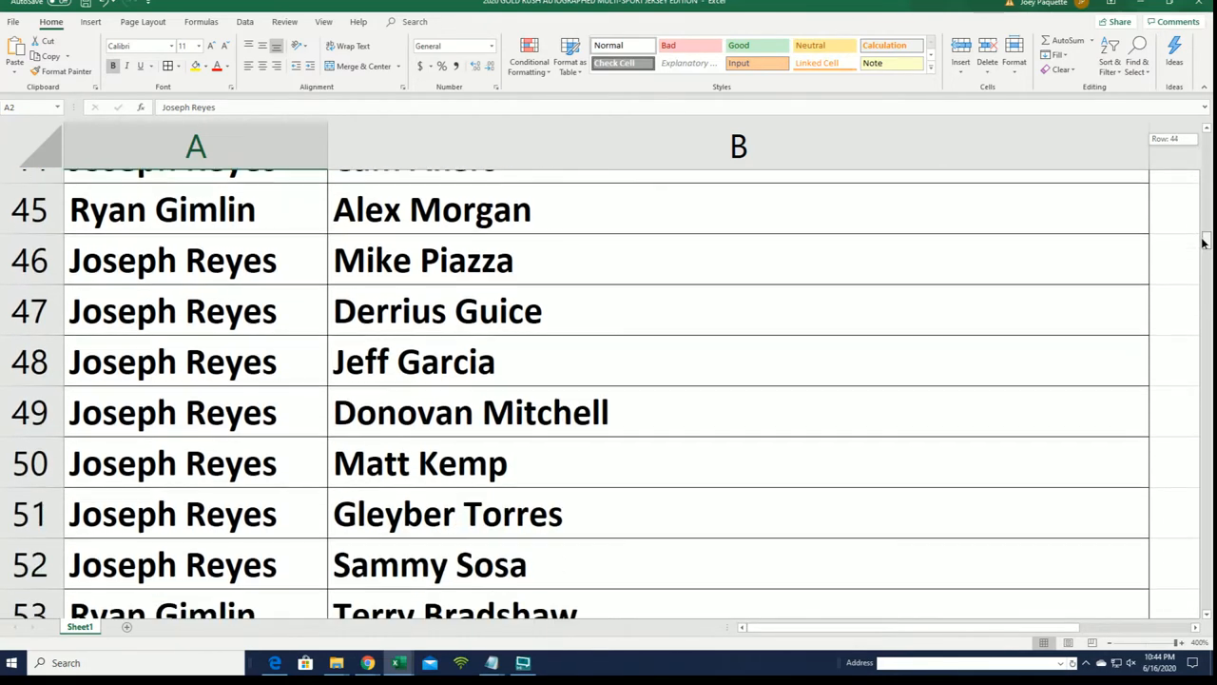
pyautogui.moveTo(1203, 242); pyautogui.dragTo(1207, 261)
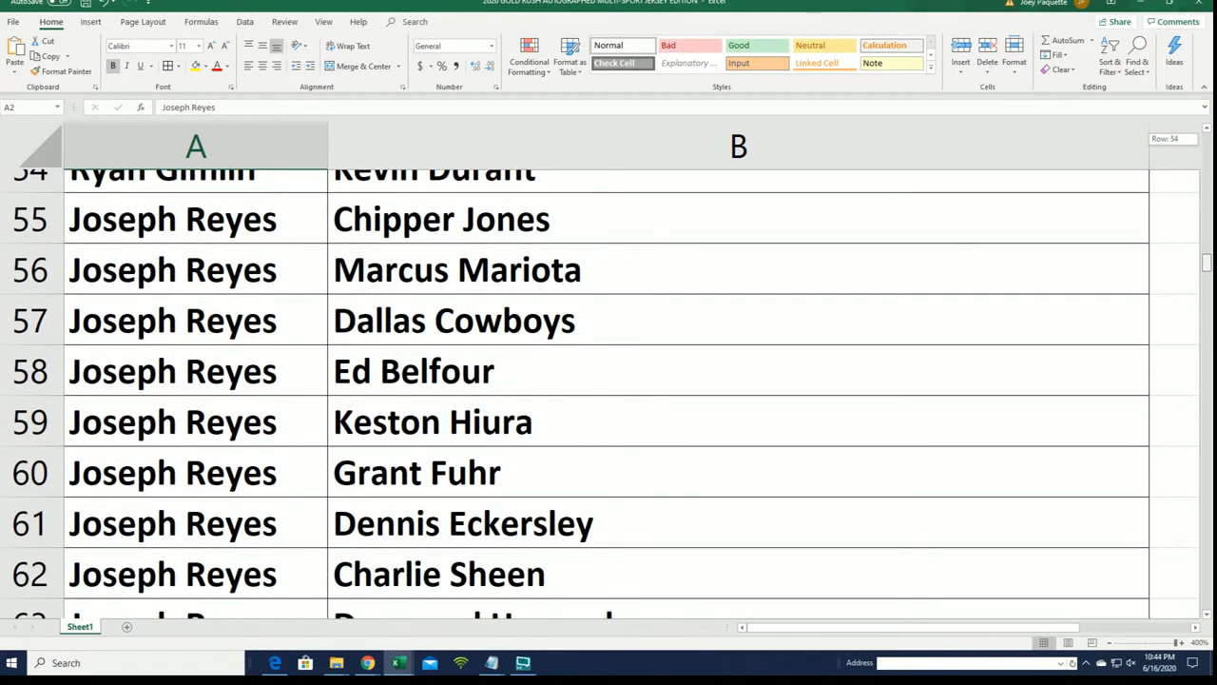
pyautogui.scroll(-1, 609, 381)
pyautogui.scroll(-1, 609, 380)
pyautogui.scroll(-1, 609, 381)
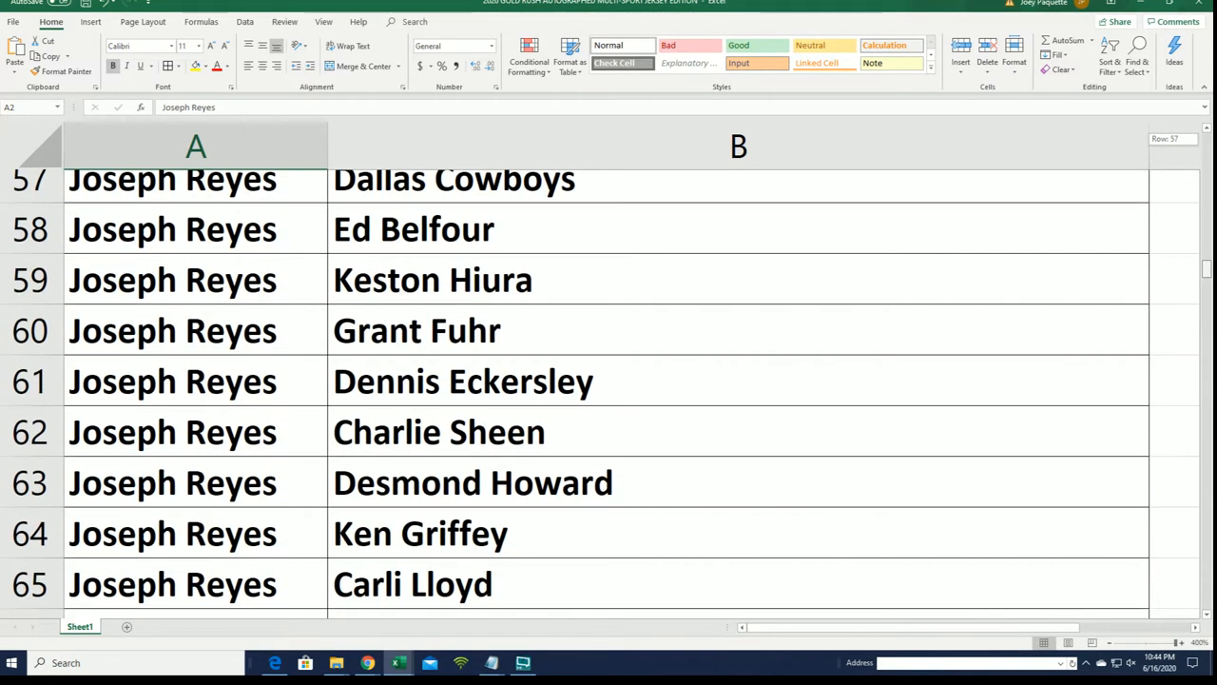
pyautogui.scroll(-1, 609, 381)
pyautogui.scroll(-1, 608, 381)
pyautogui.scroll(-1, 608, 381)
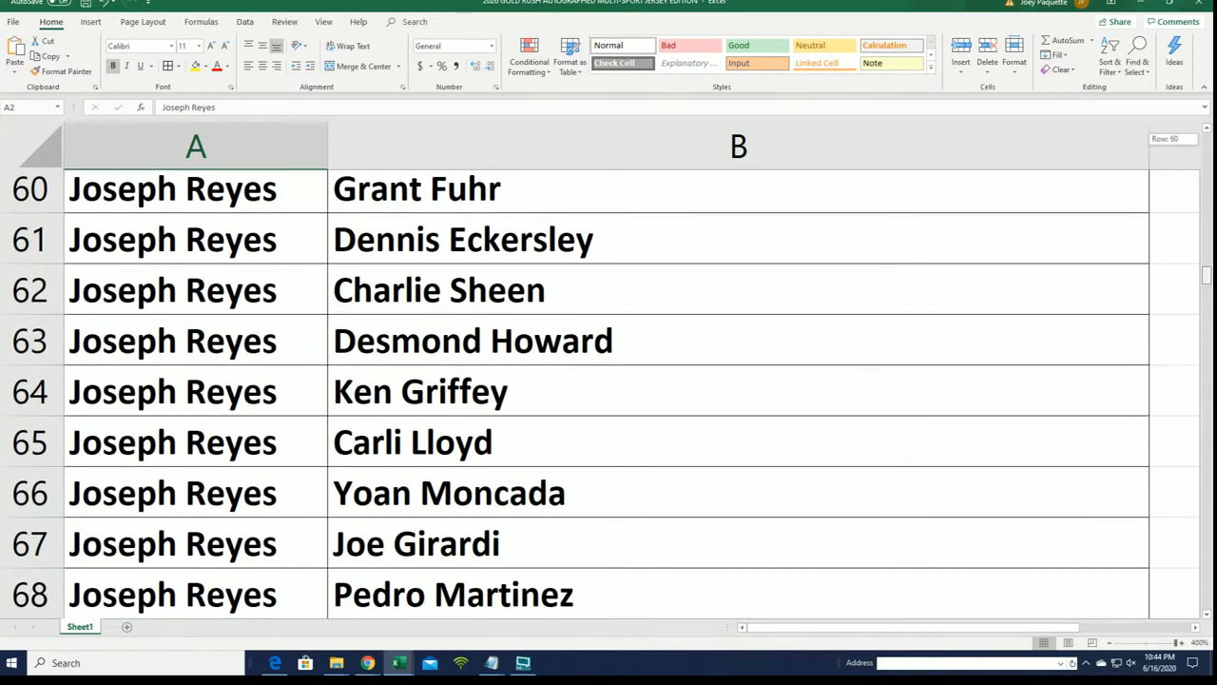
pyautogui.scroll(-1, 608, 381)
pyautogui.scroll(-1, 608, 380)
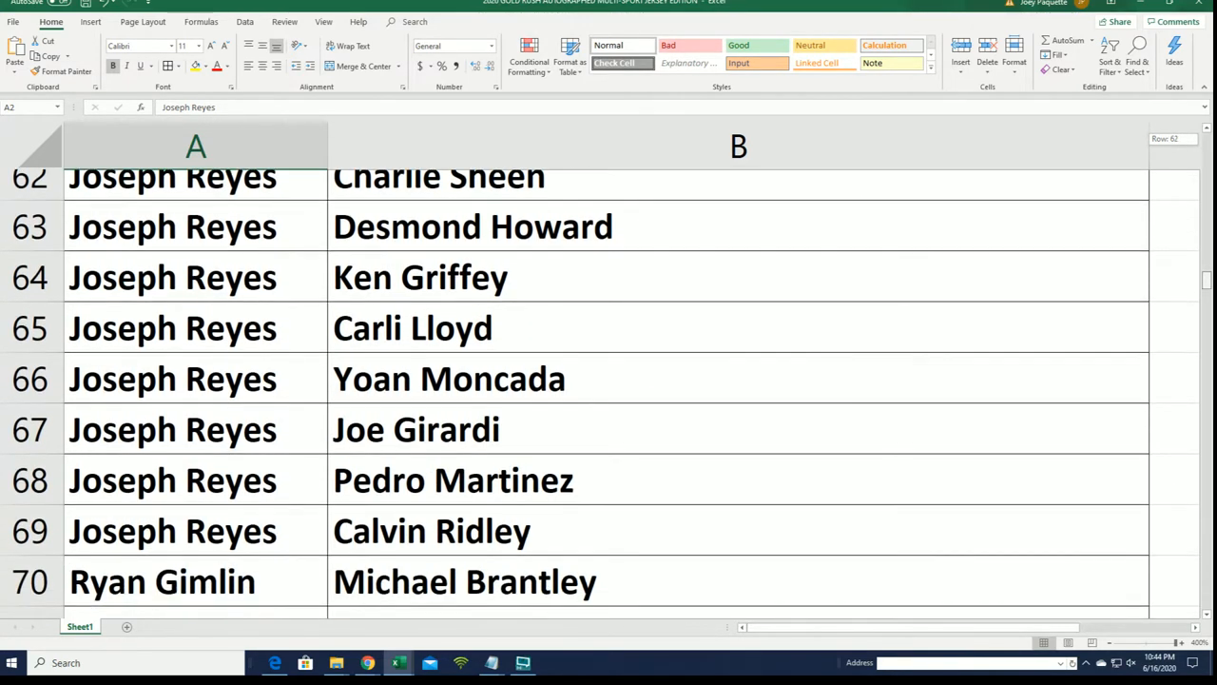
pyautogui.scroll(-1, 608, 381)
pyautogui.scroll(-1, 608, 380)
pyautogui.scroll(-1, 609, 380)
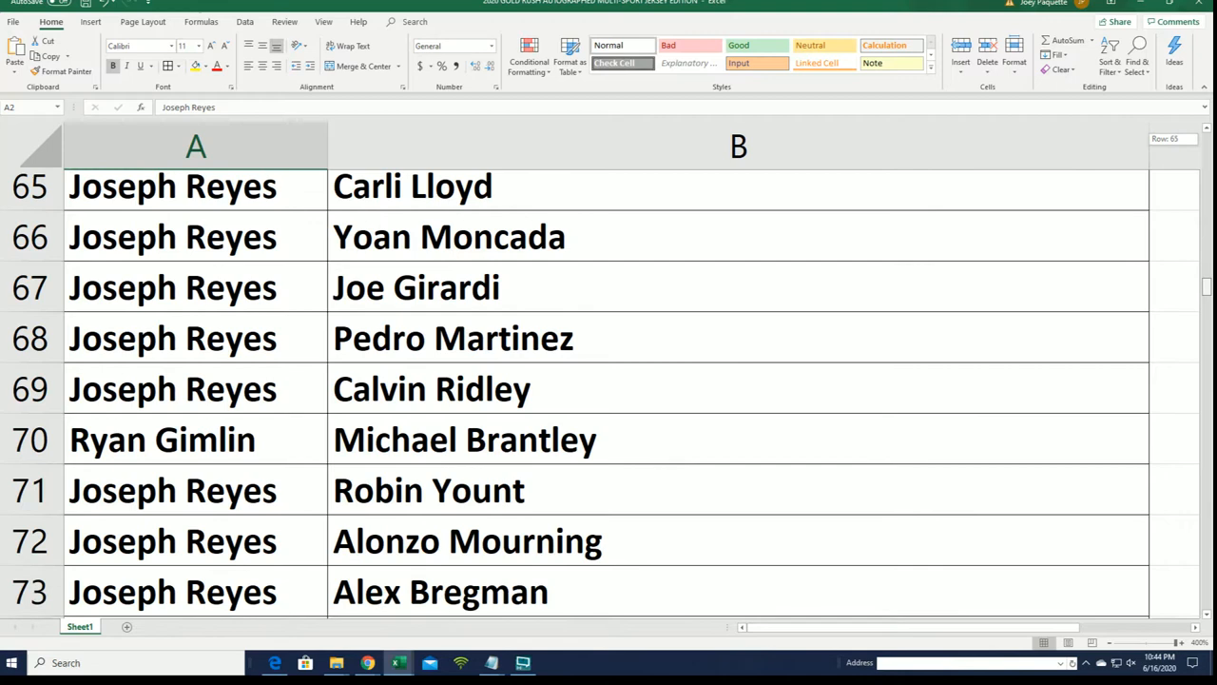
pyautogui.scroll(-1, 609, 380)
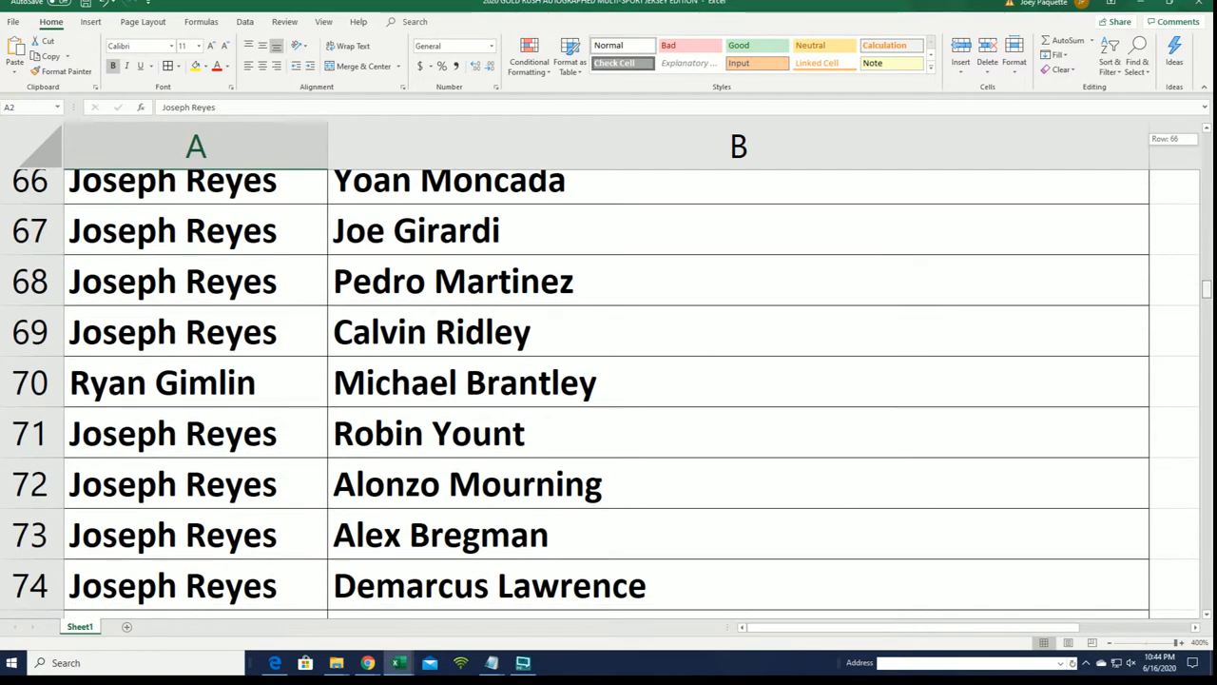
pyautogui.scroll(-1, 609, 380)
pyautogui.scroll(-1, 608, 380)
pyautogui.scroll(-1, 609, 381)
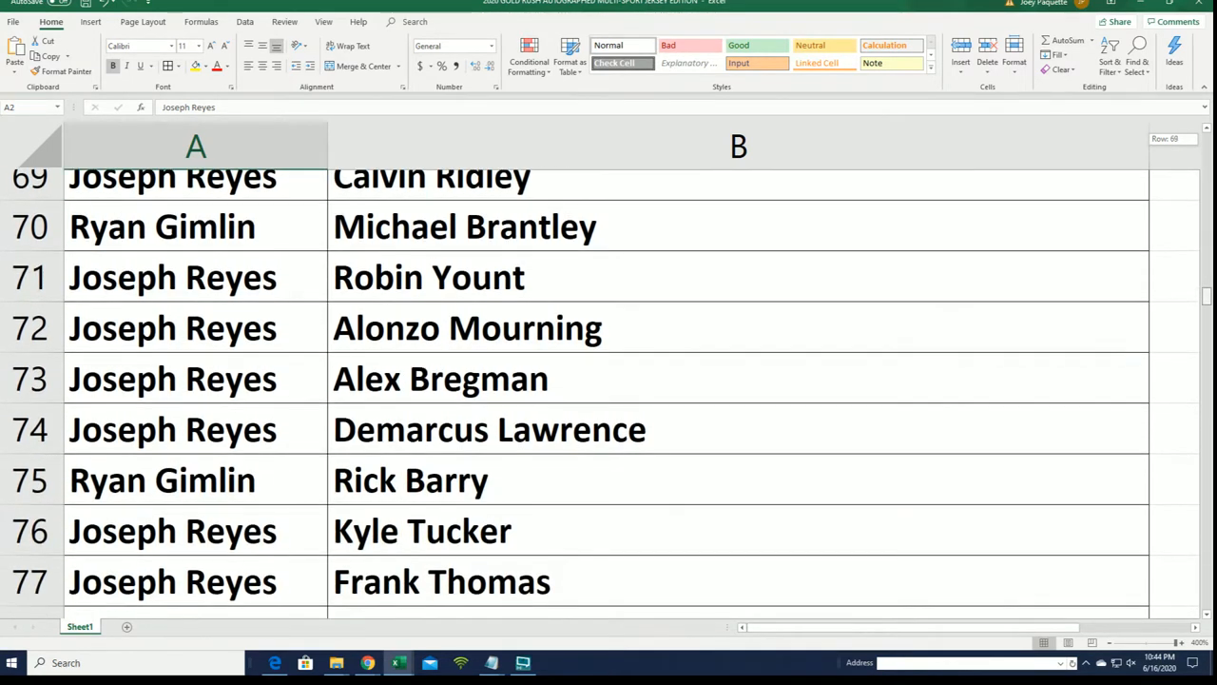
pyautogui.scroll(-1, 609, 380)
pyautogui.scroll(-2, 608, 380)
pyautogui.scroll(-1, 608, 380)
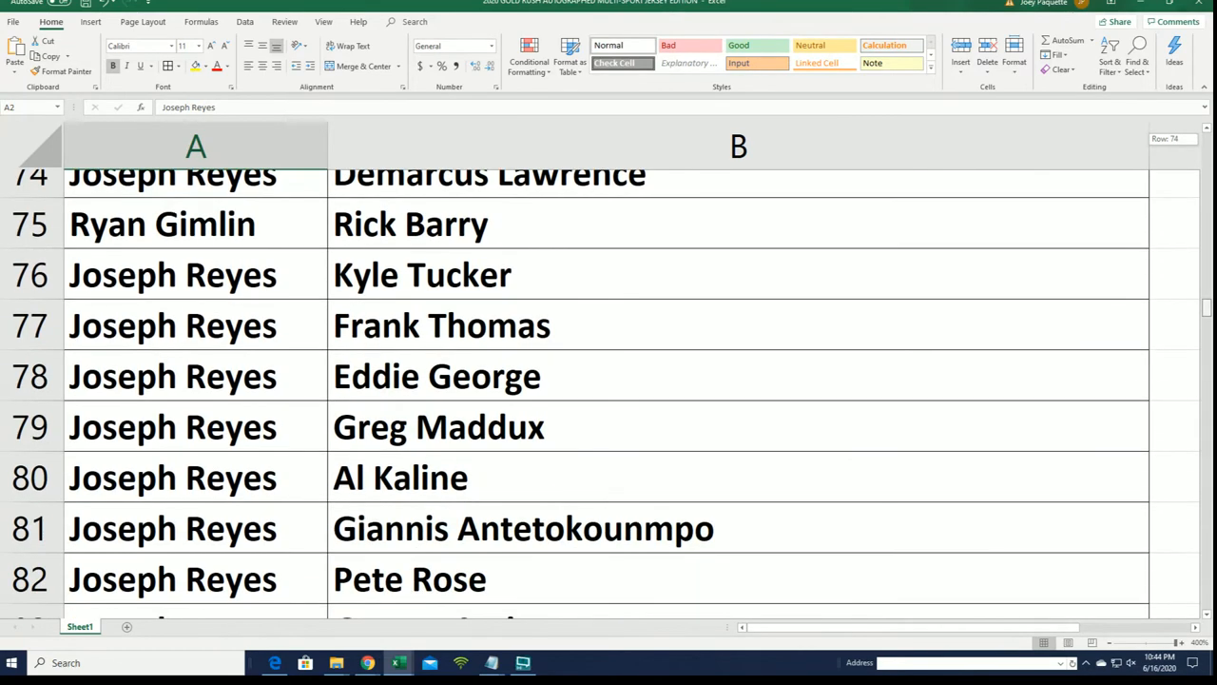
pyautogui.scroll(-1, 608, 380)
pyautogui.scroll(-1, 609, 380)
pyautogui.moveTo(1206, 314); pyautogui.dragTo(1201, 603)
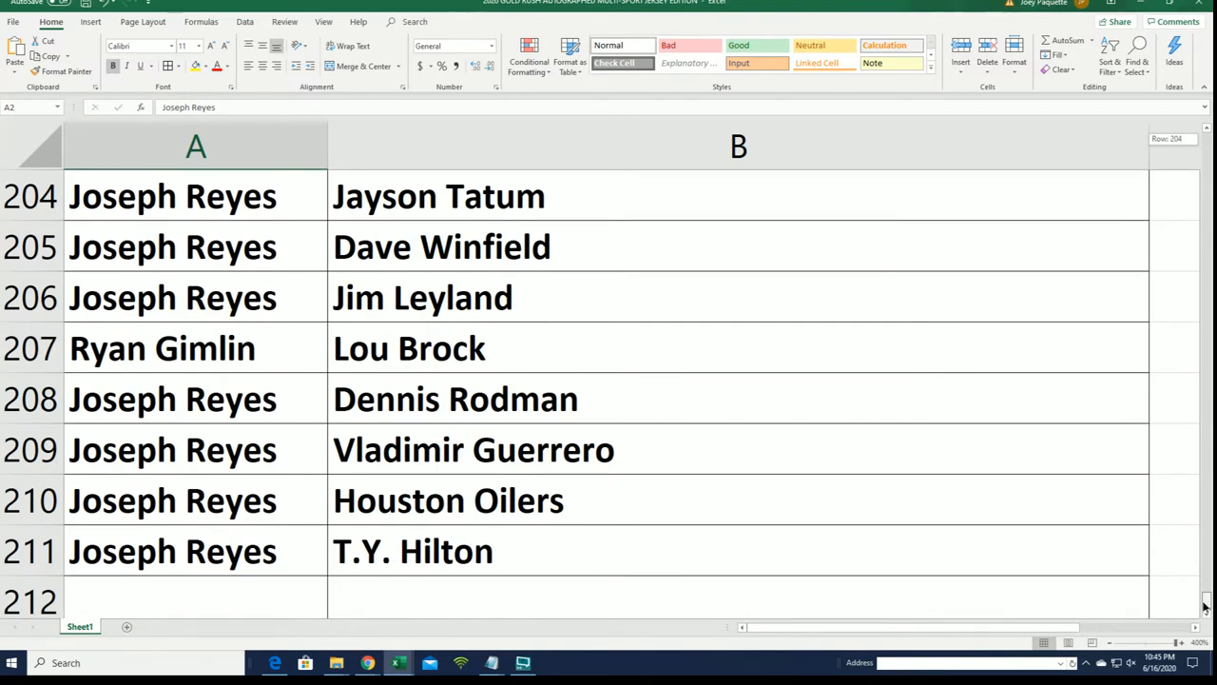
pyautogui.moveTo(1205, 597); pyautogui.dragTo(1206, 451)
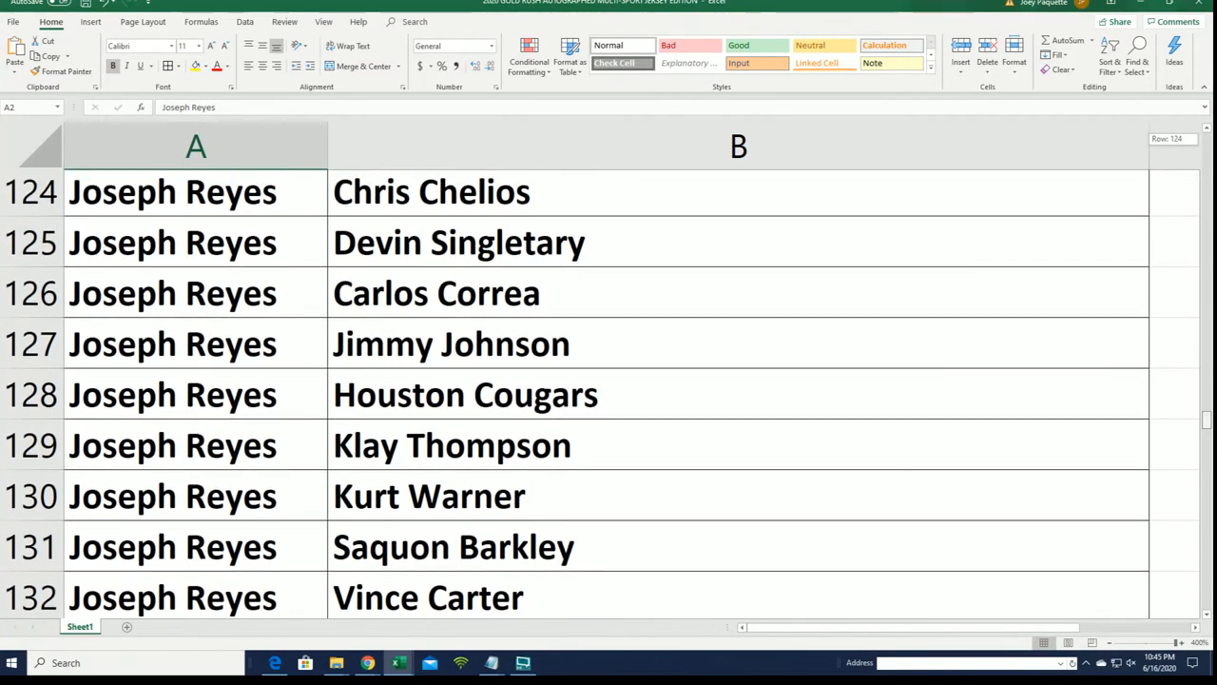
pyautogui.moveTo(1206, 395); pyautogui.dragTo(1205, 140)
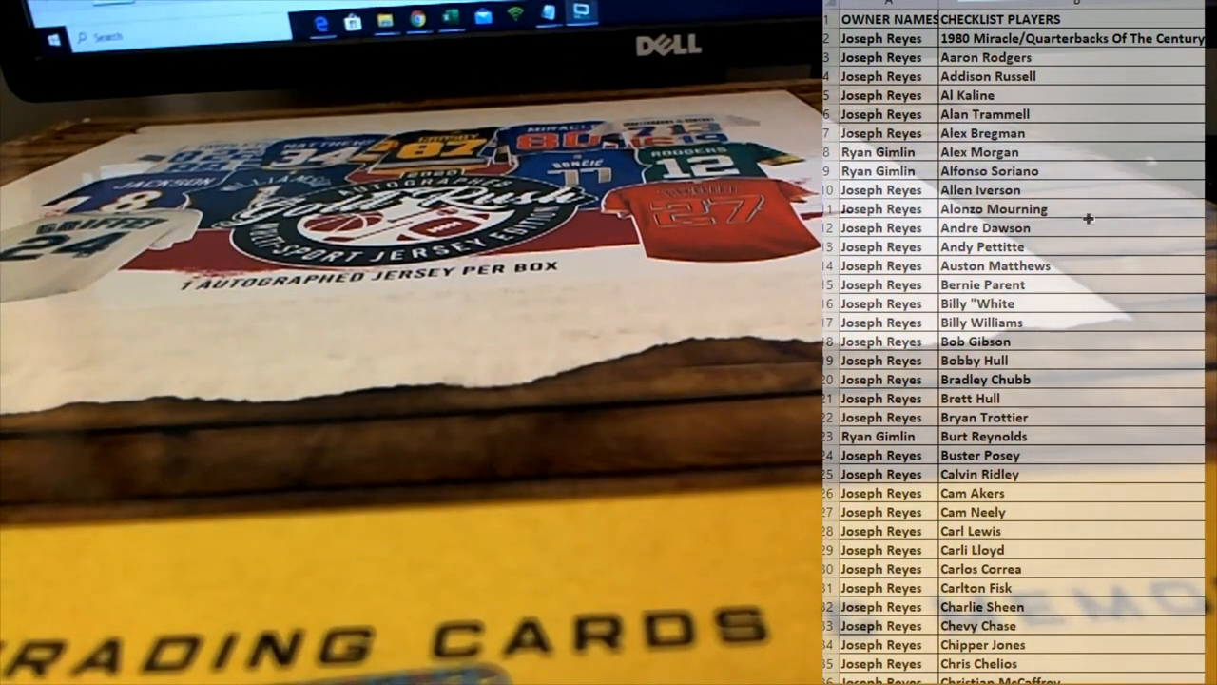
pyautogui.scroll(-10, 1128, 184)
pyautogui.scroll(-5, 1128, 184)
pyautogui.scroll(-5, 1129, 183)
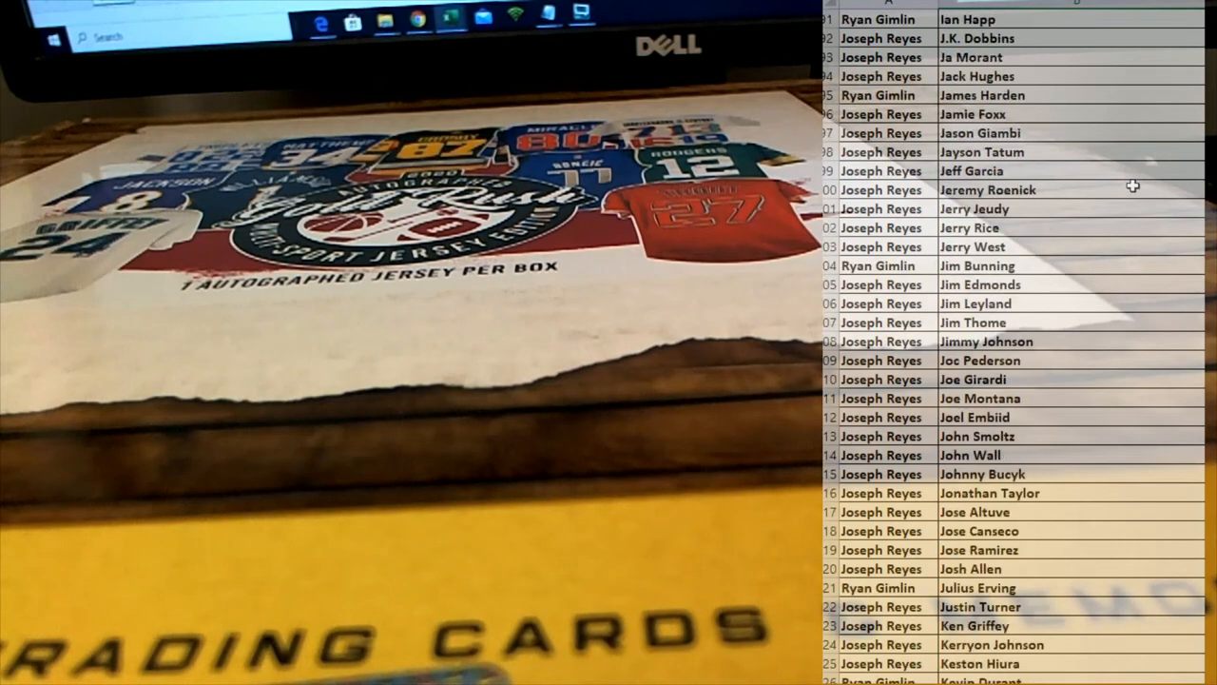
pyautogui.scroll(-5, 1131, 187)
pyautogui.scroll(-4, 1136, 189)
pyautogui.scroll(-13, 1140, 191)
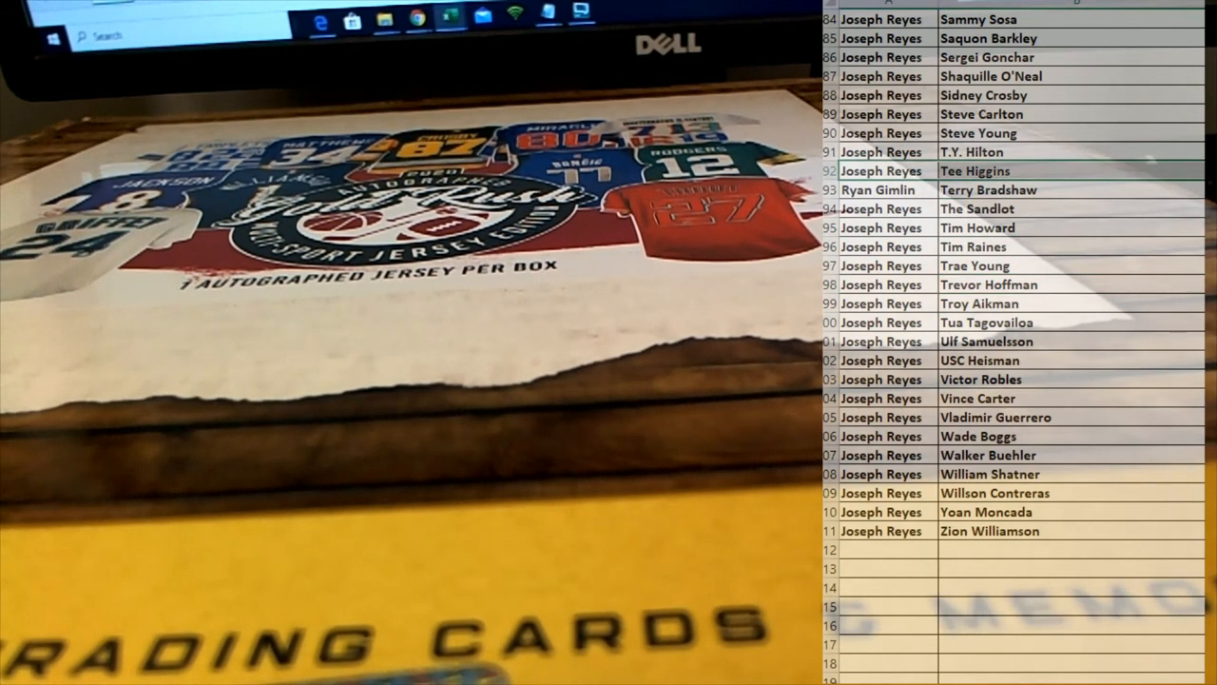
pyautogui.hotkey('alt', 'h')
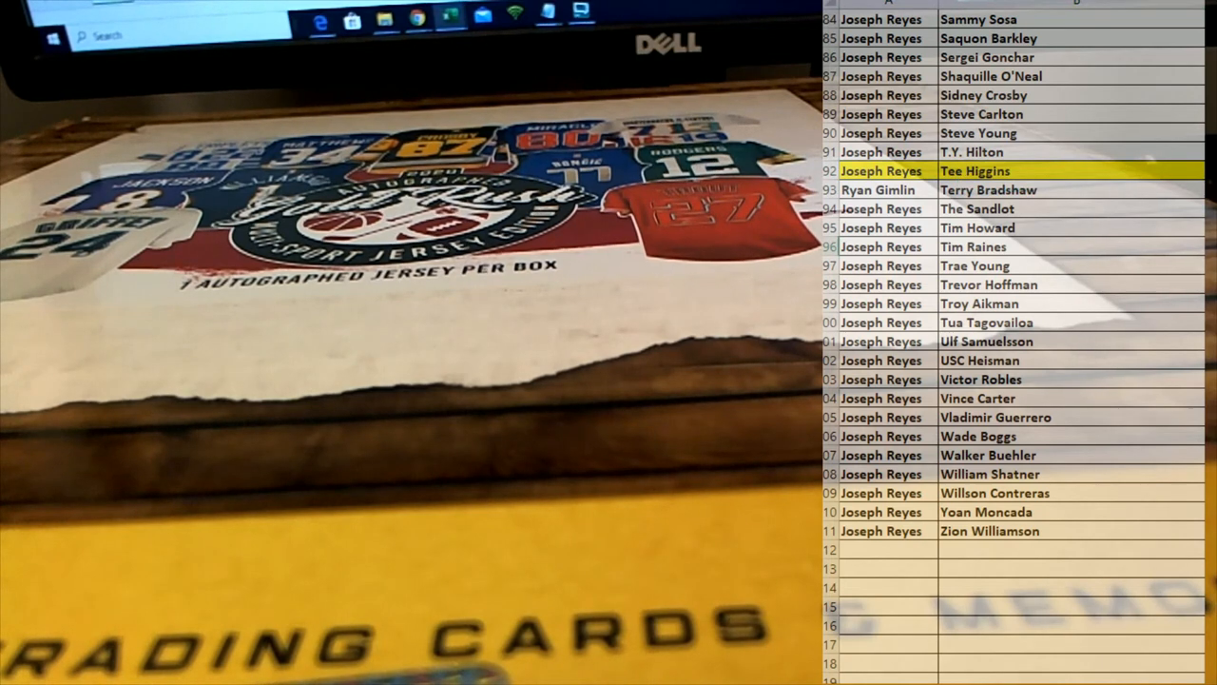
pyautogui.scroll(3, 1018, 286)
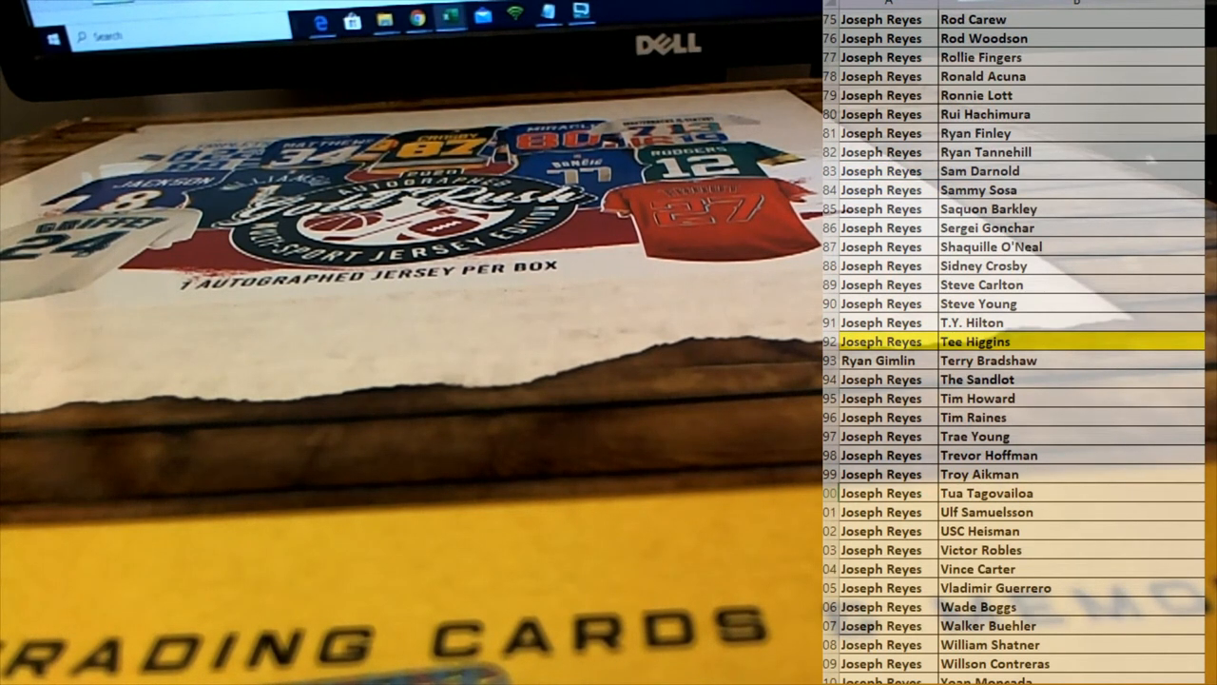